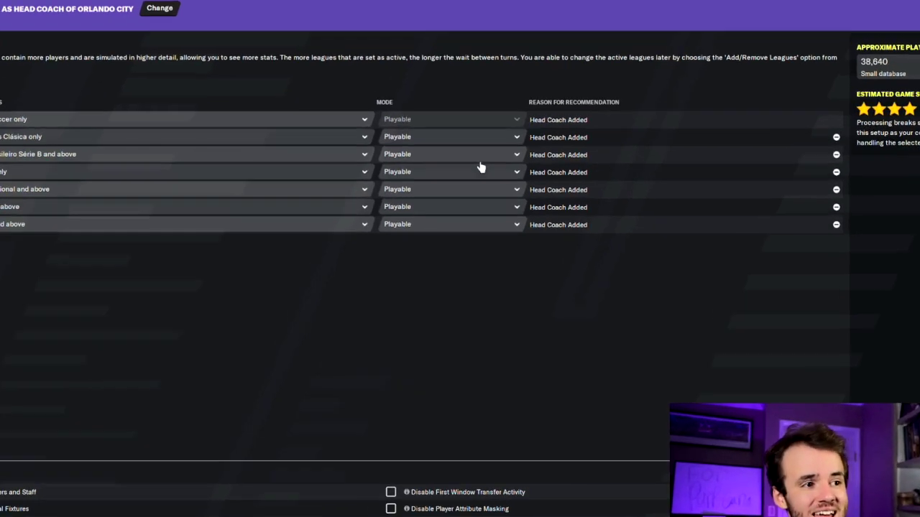
# View the nations available for the active leagues and close the list without changes.
pyautogui.click(471, 141)
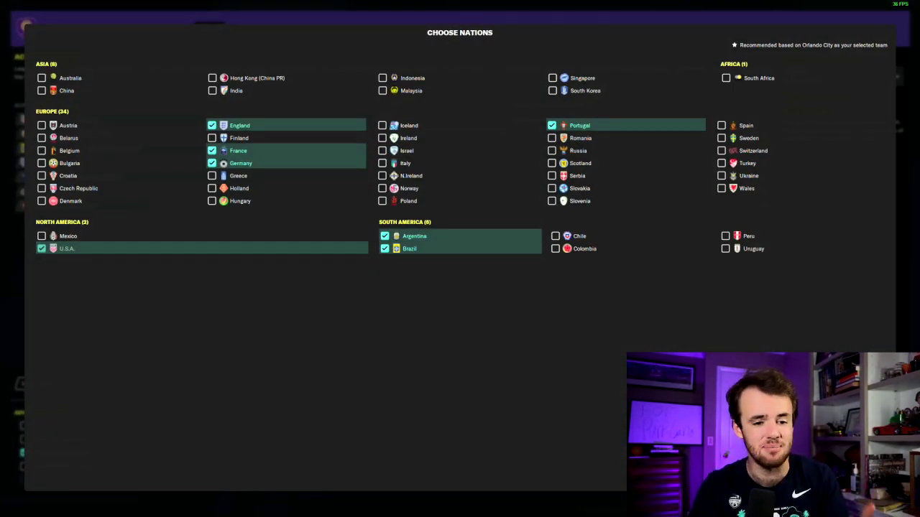
pyautogui.press('Escape')
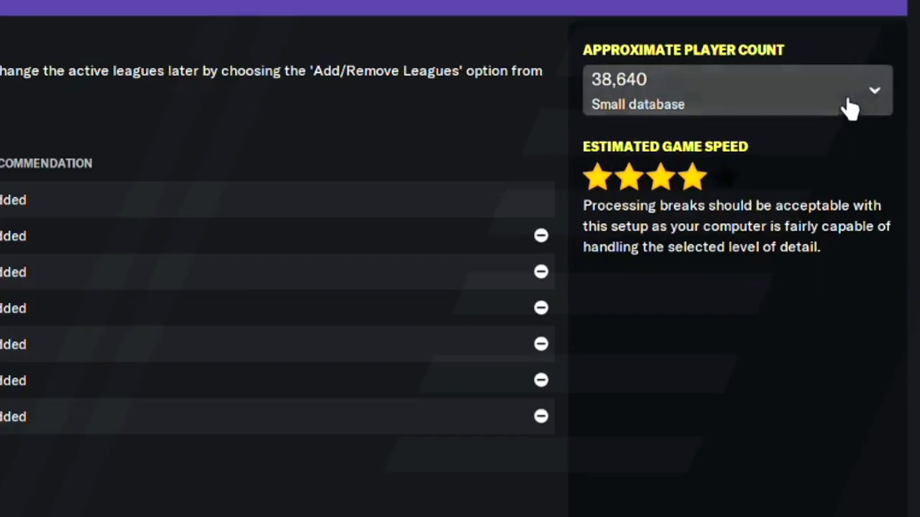
pyautogui.click(886, 84)
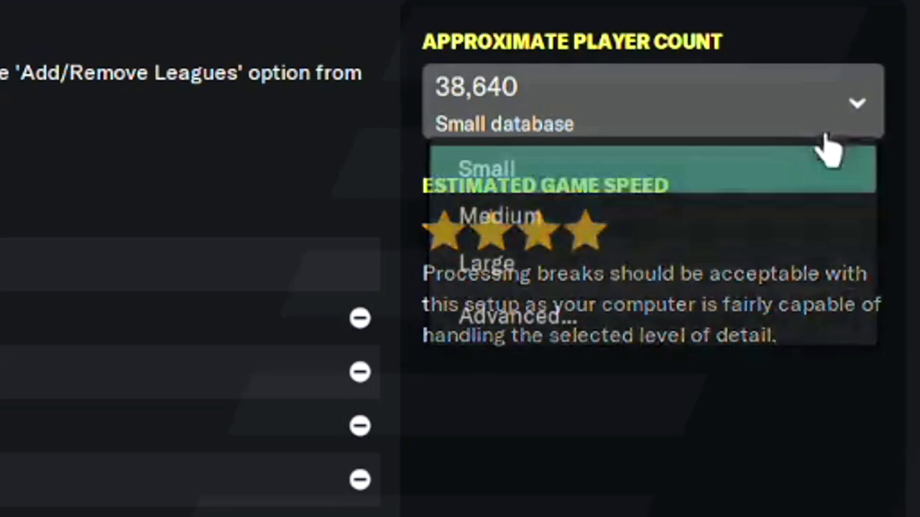
pyautogui.click(679, 327)
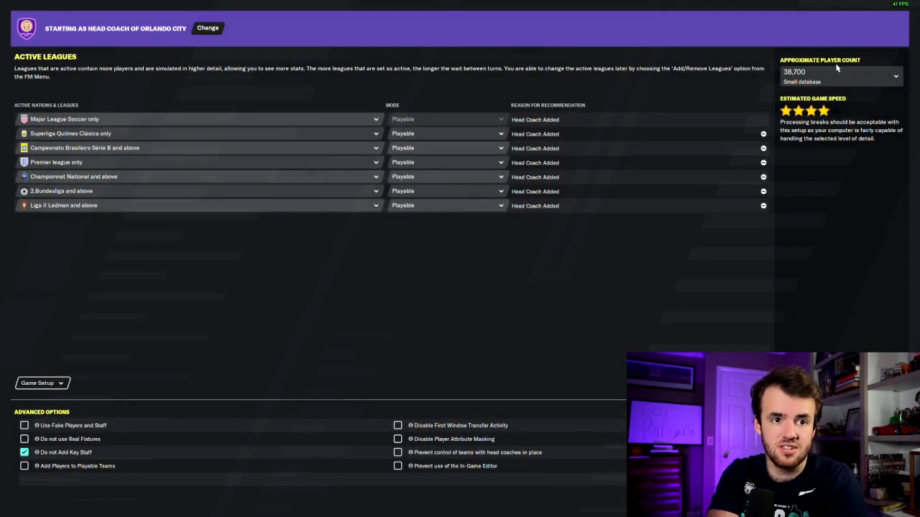
pyautogui.click(838, 68)
pyautogui.click(828, 132)
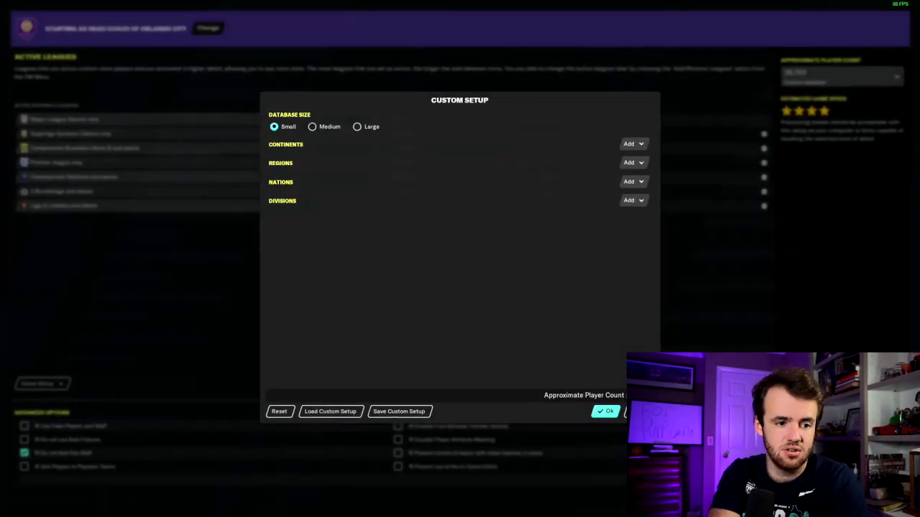
pyautogui.press('Escape')
# Set the player database size to Large and open its advanced custom setup.
pyautogui.click(838, 72)
pyautogui.click(829, 119)
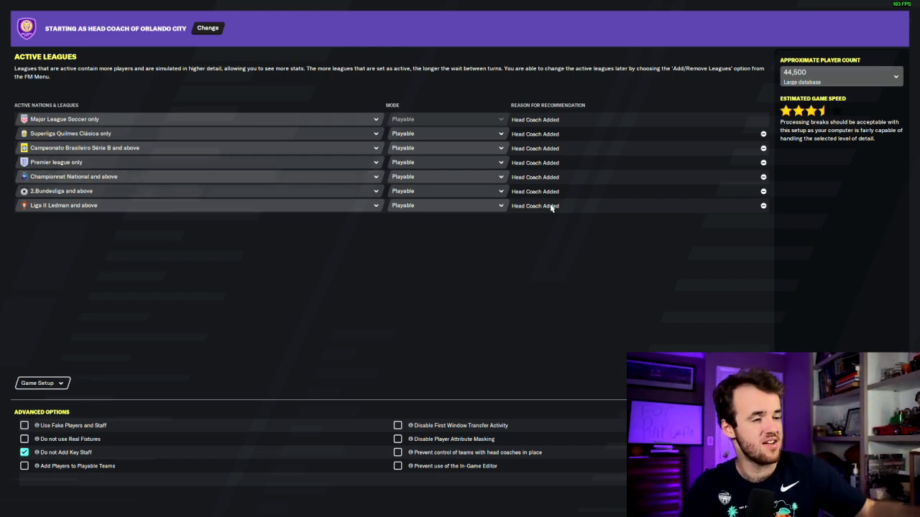
pyautogui.click(862, 76)
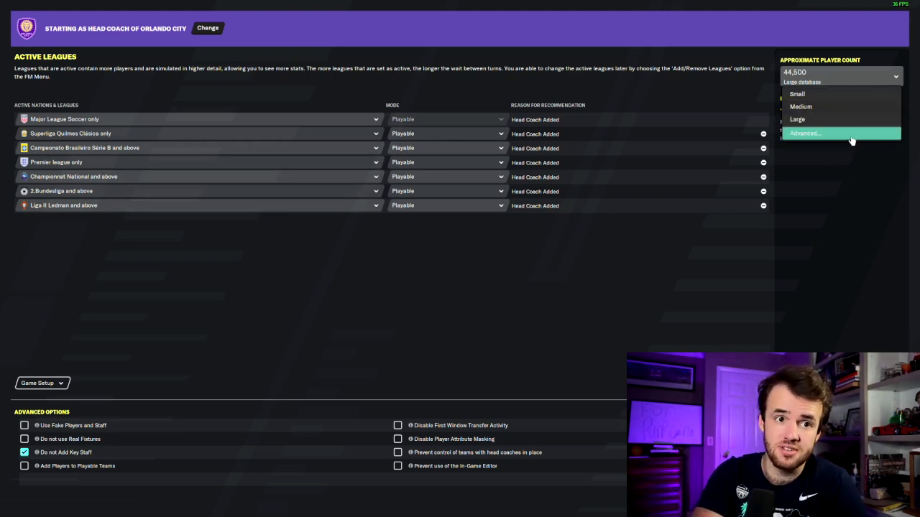
pyautogui.click(852, 134)
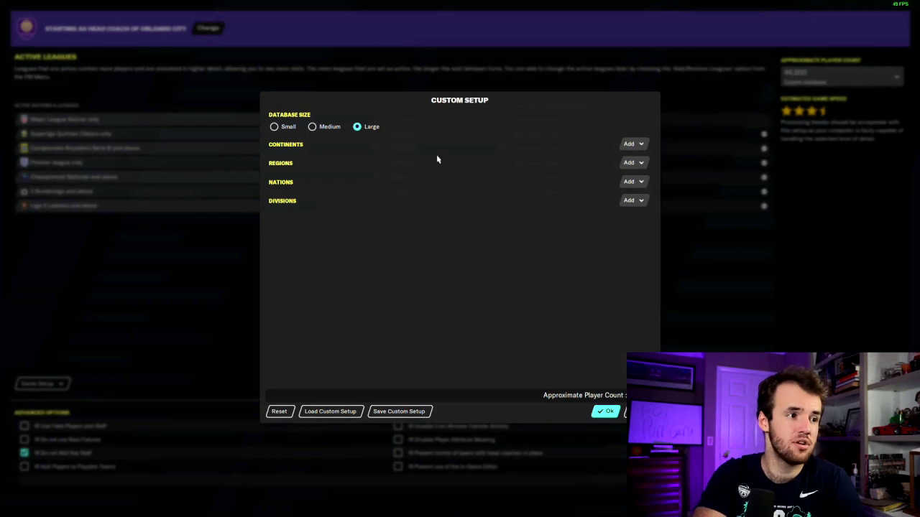
# Add Africa, Asia, Europe, North America, Oceania and South America as continents in the custom setup.
pyautogui.click(632, 144)
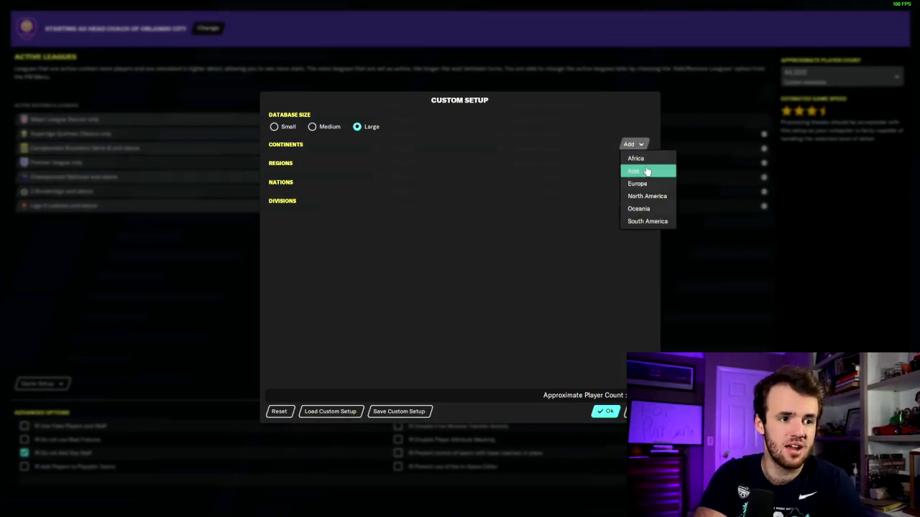
pyautogui.click(636, 159)
pyautogui.click(638, 171)
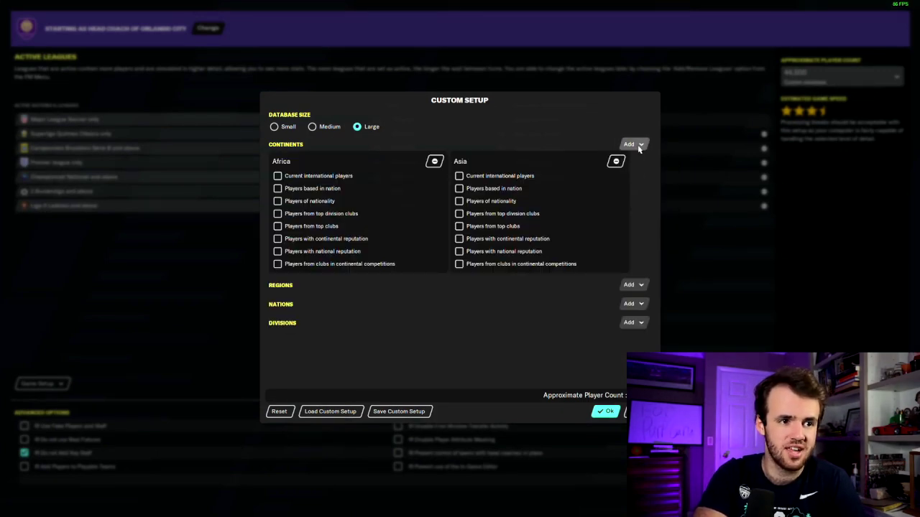
pyautogui.click(632, 144)
pyautogui.click(637, 183)
pyautogui.click(641, 145)
pyautogui.click(643, 194)
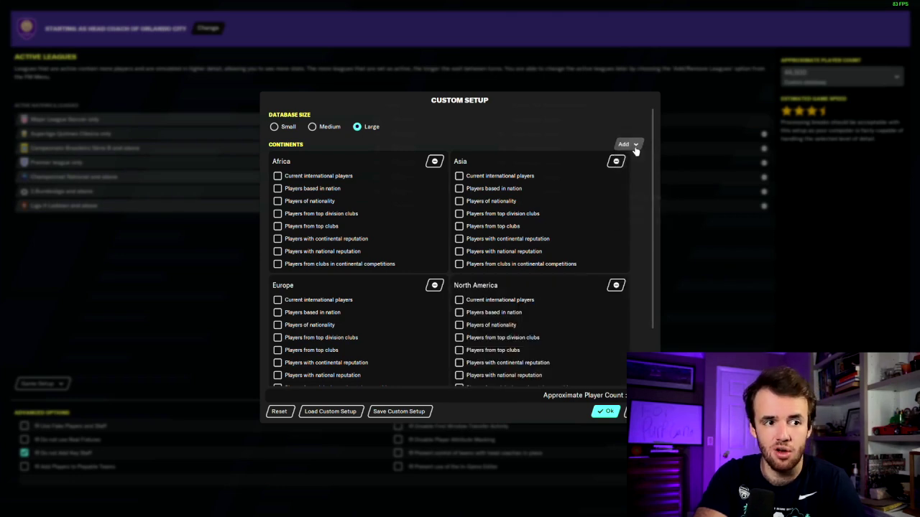
pyautogui.click(635, 144)
pyautogui.click(642, 214)
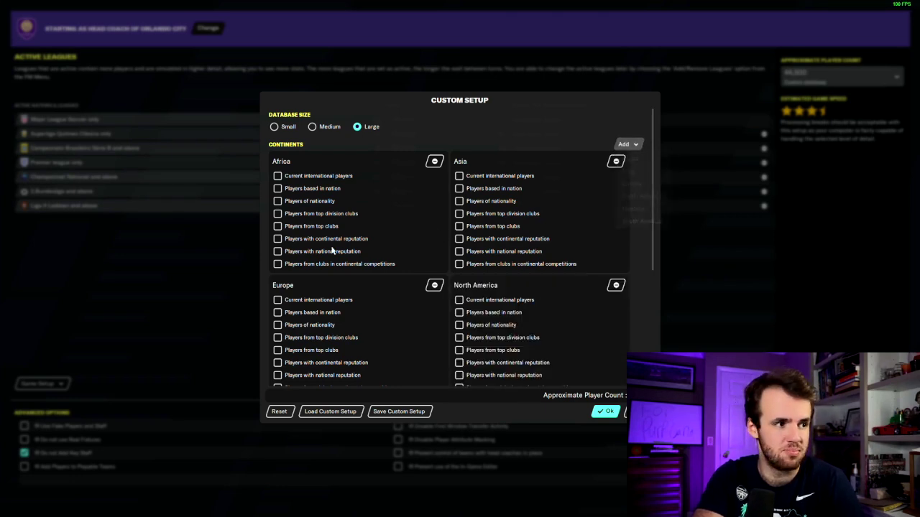
# Enable "Players of nationality" for all six continents and accept the custom setup.
pyautogui.click(277, 201)
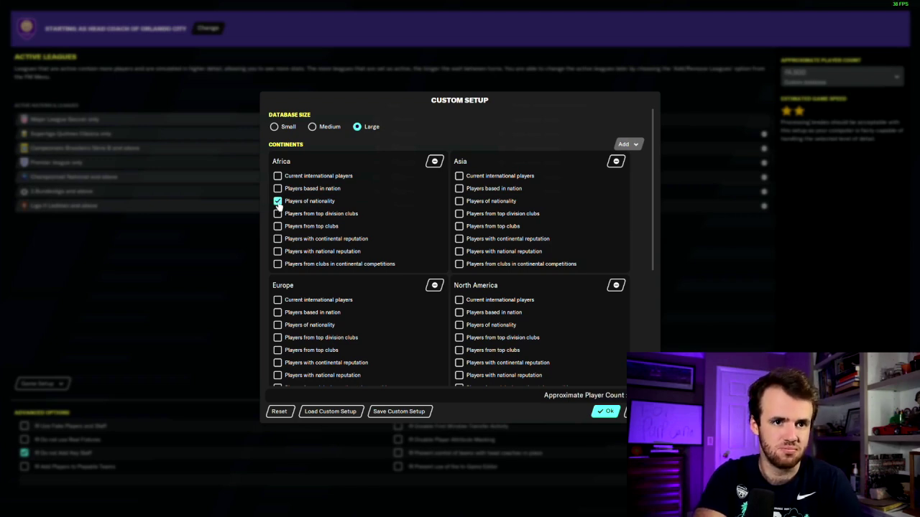
pyautogui.click(459, 202)
pyautogui.scroll(-1, 459, 203)
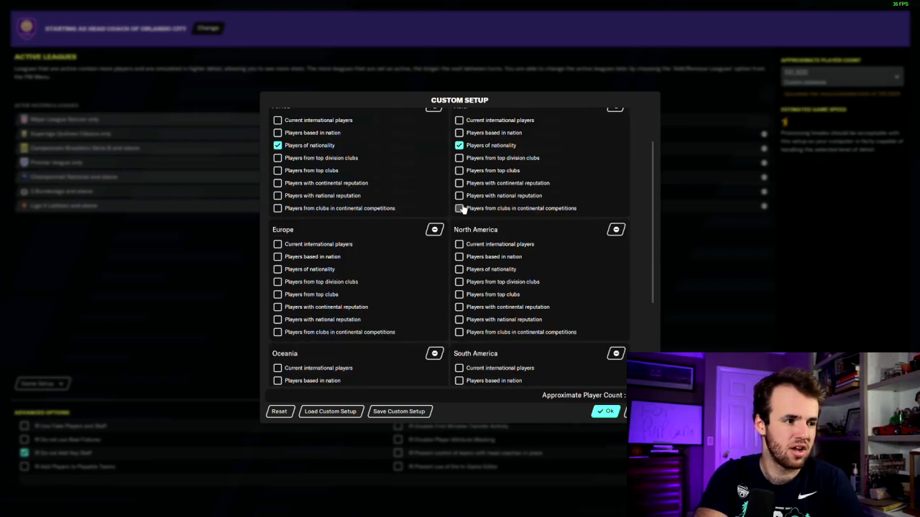
pyautogui.click(278, 270)
pyautogui.click(459, 270)
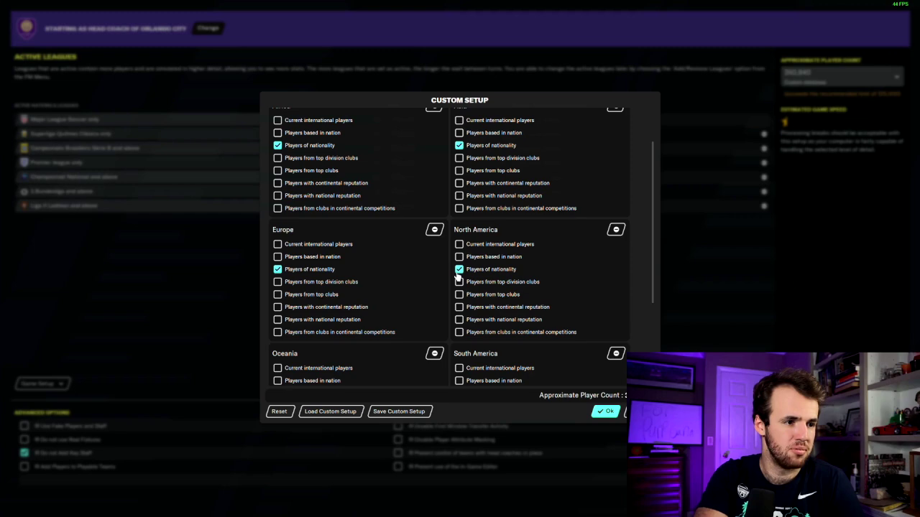
pyautogui.scroll(-2, 442, 279)
pyautogui.click(278, 282)
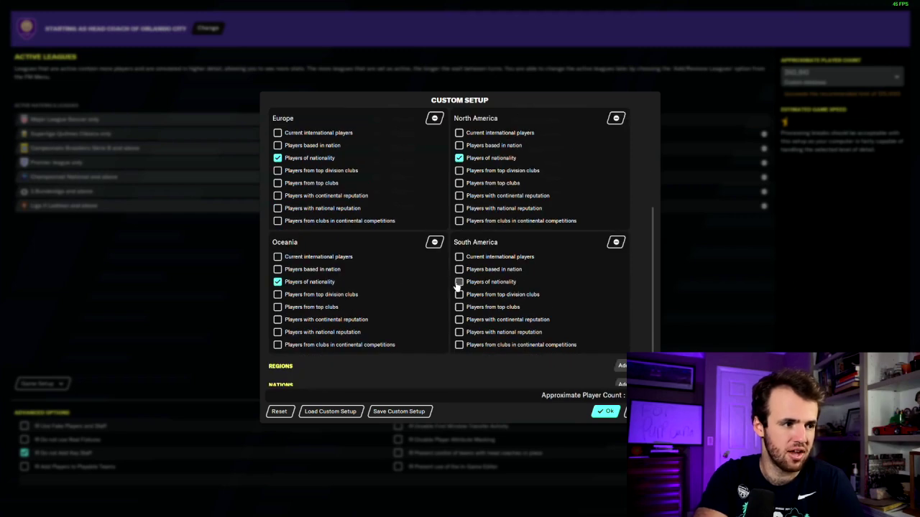
pyautogui.click(459, 282)
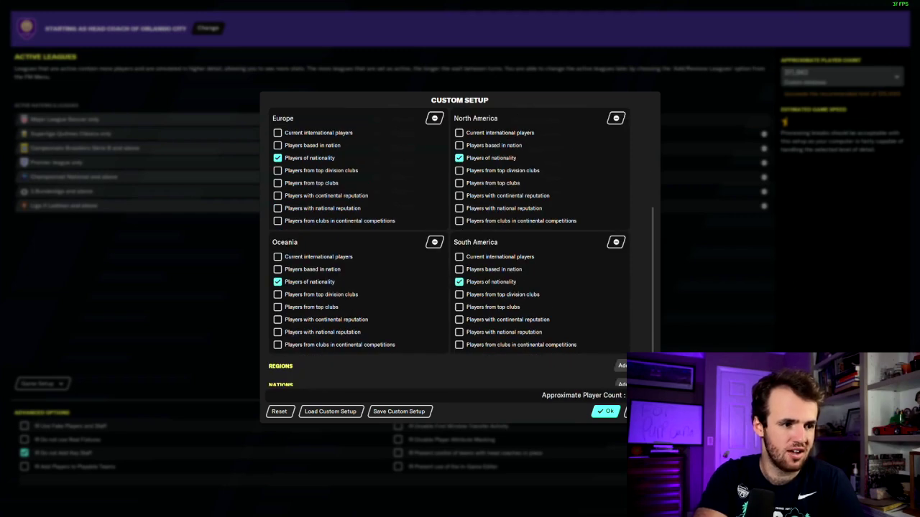
pyautogui.click(610, 411)
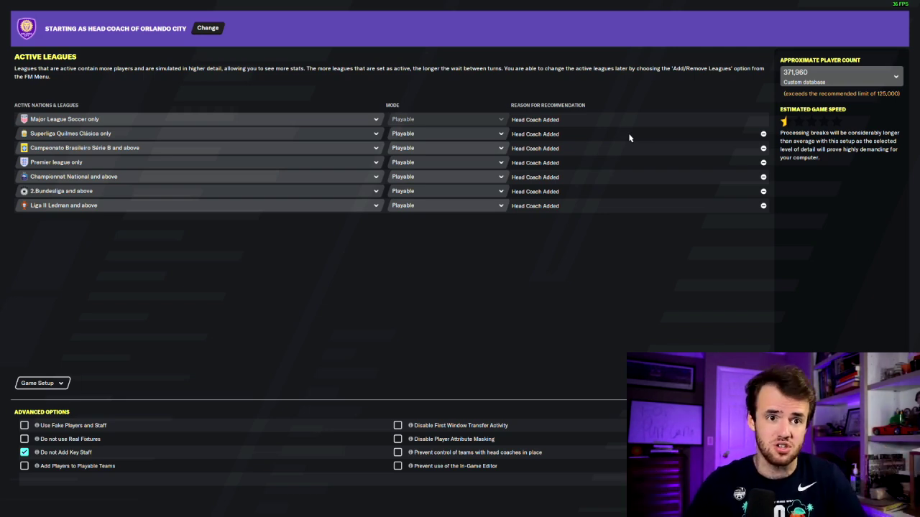
# Review which player groups are selected for each continent in the advanced custom database setup.
pyautogui.click(841, 75)
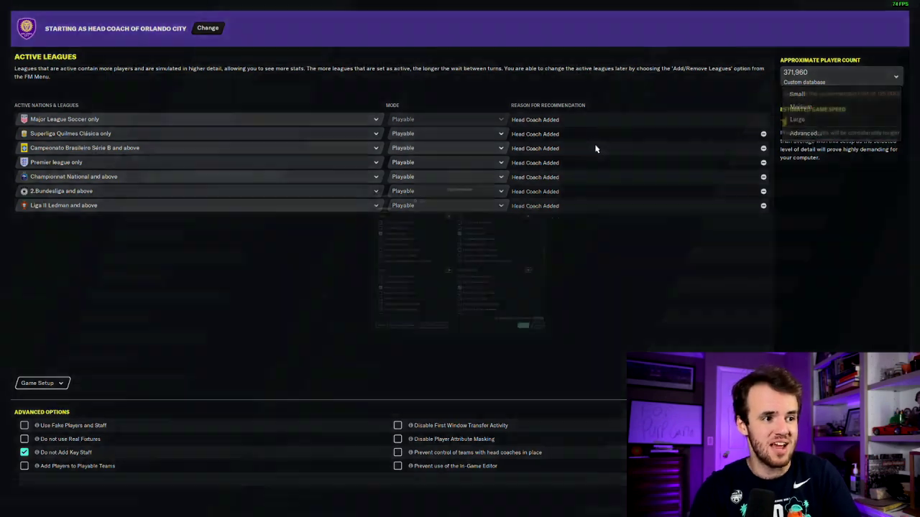
pyautogui.click(805, 132)
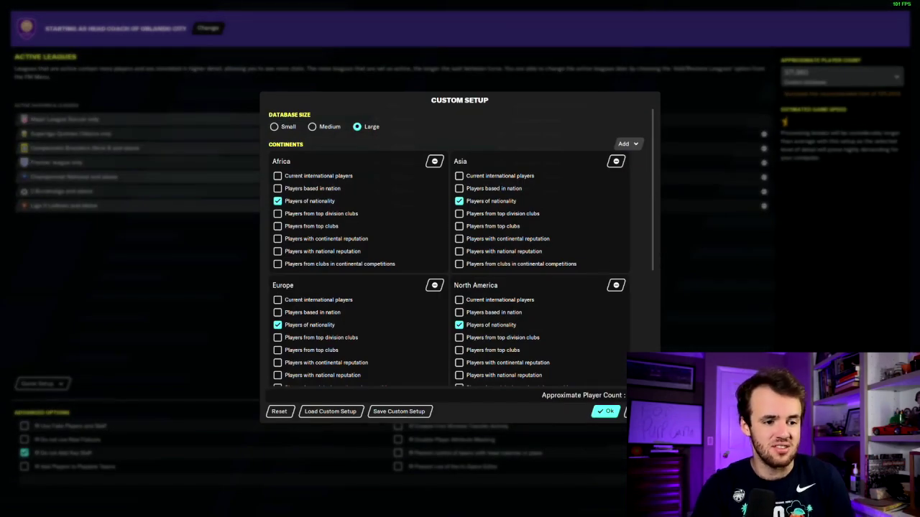
pyautogui.click(606, 411)
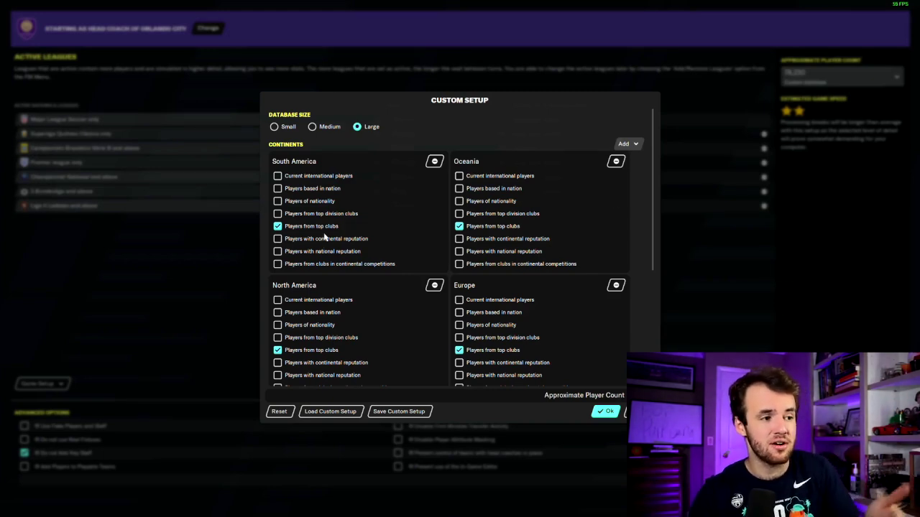
pyautogui.scroll(-3, 324, 237)
pyautogui.scroll(1, 441, 318)
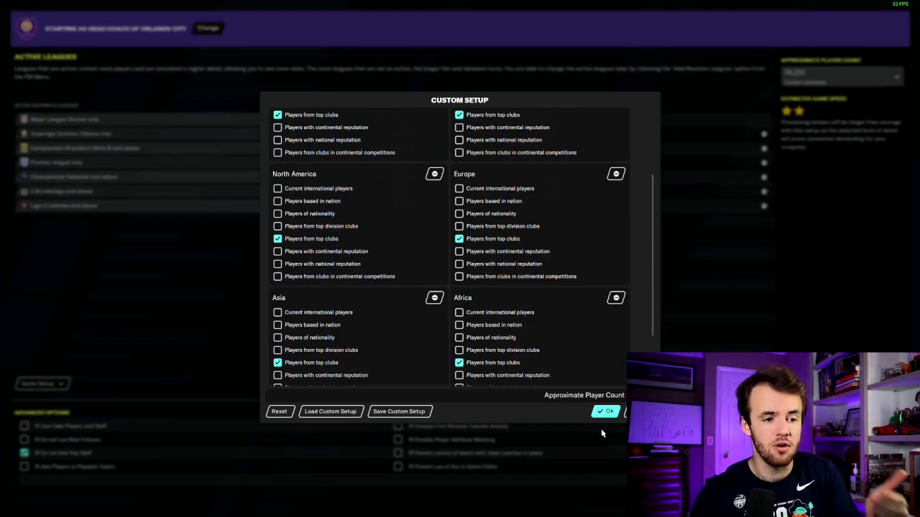
pyautogui.click(607, 412)
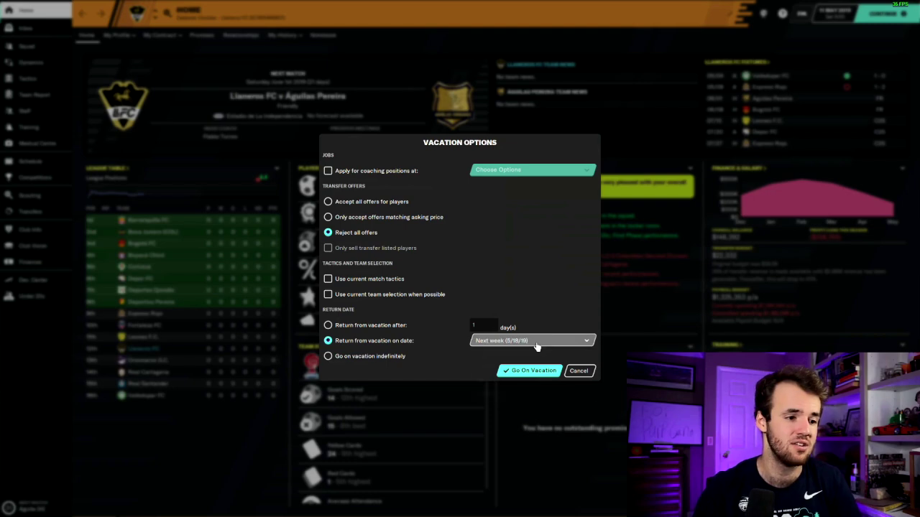
# Examine the custom return date picker in the vacation options and cancel without going on vacation.
pyautogui.click(543, 348)
pyautogui.click(535, 393)
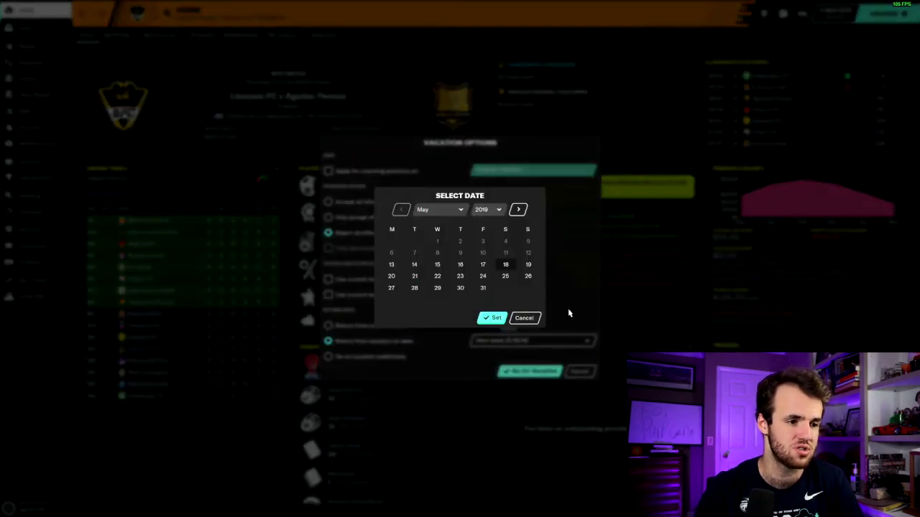
pyautogui.click(530, 321)
pyautogui.click(580, 371)
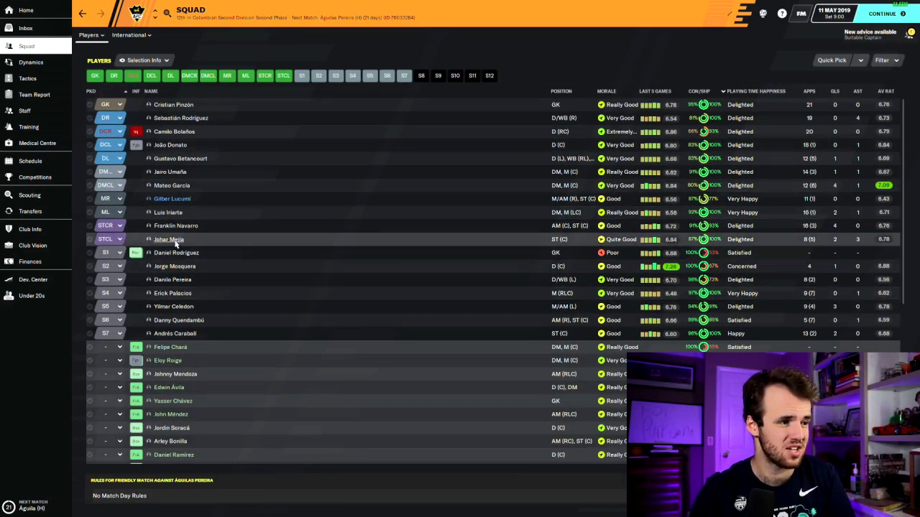
# Set the asking price of the striker in the STCL position to $22.5M in his transfer settings.
pyautogui.click(173, 241)
pyautogui.click(164, 34)
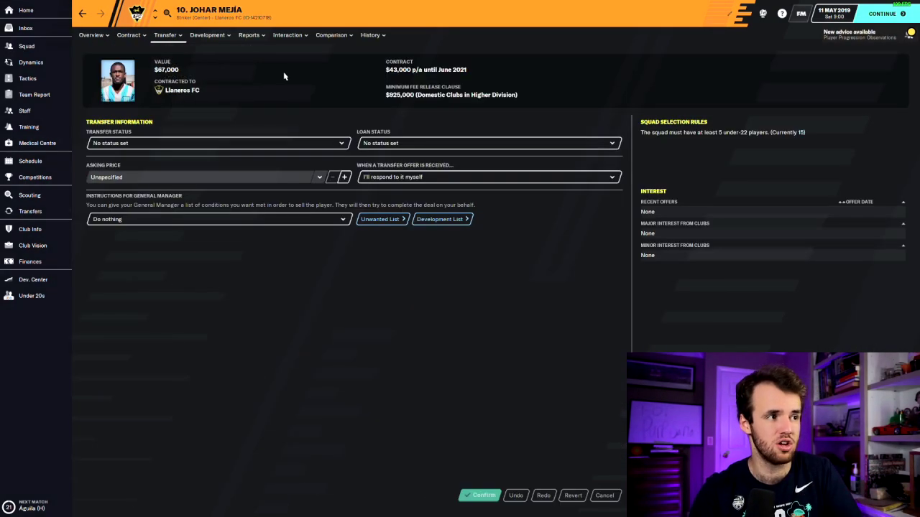
pyautogui.click(319, 177)
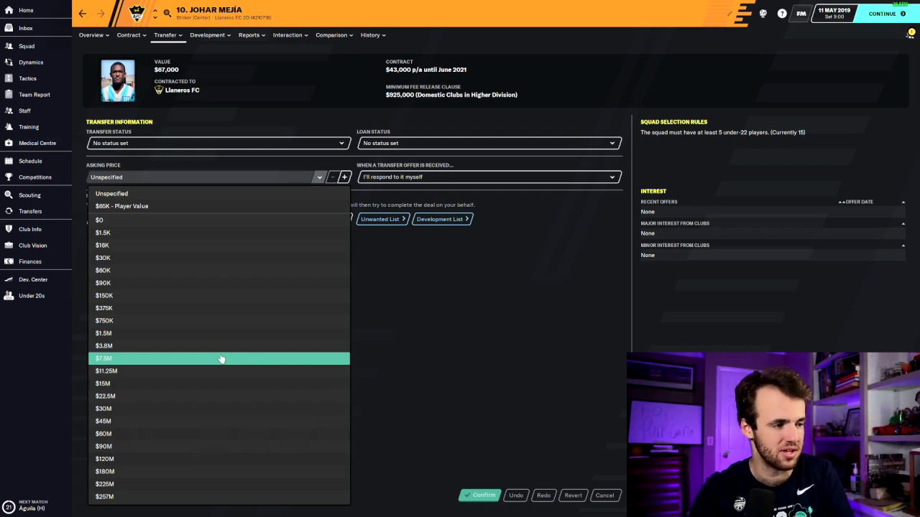
pyautogui.click(187, 398)
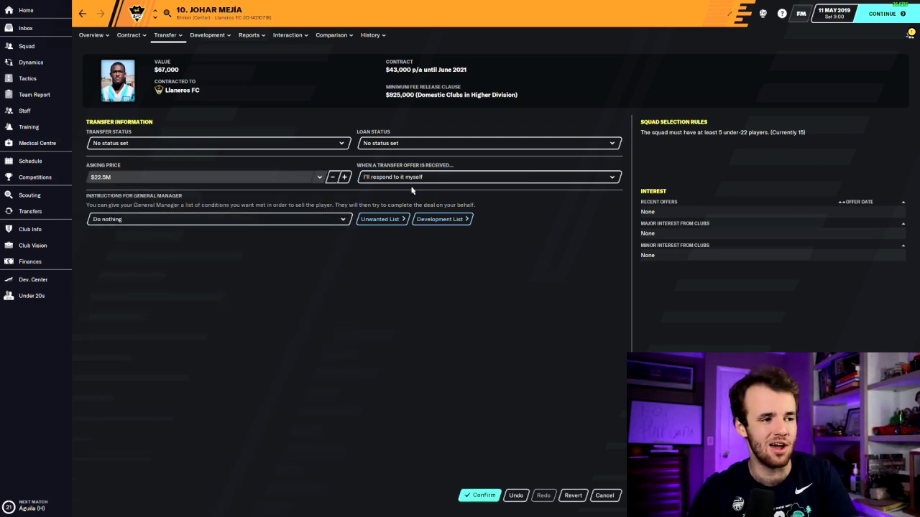
# Set the striker's transfer offer response to "Accept offers above asking, reject offers below", confirm it and return to the squad.
pyautogui.click(416, 179)
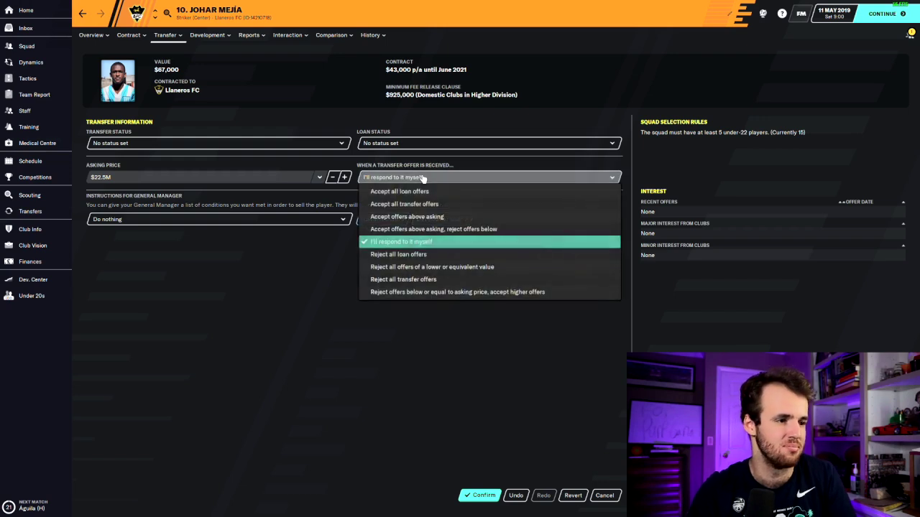
pyautogui.click(463, 231)
pyautogui.click(484, 501)
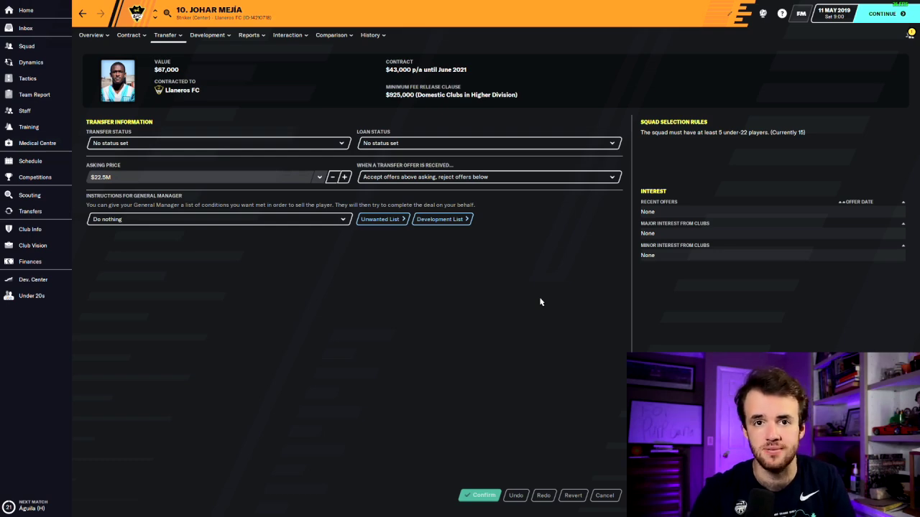
pyautogui.press('BackSpace')
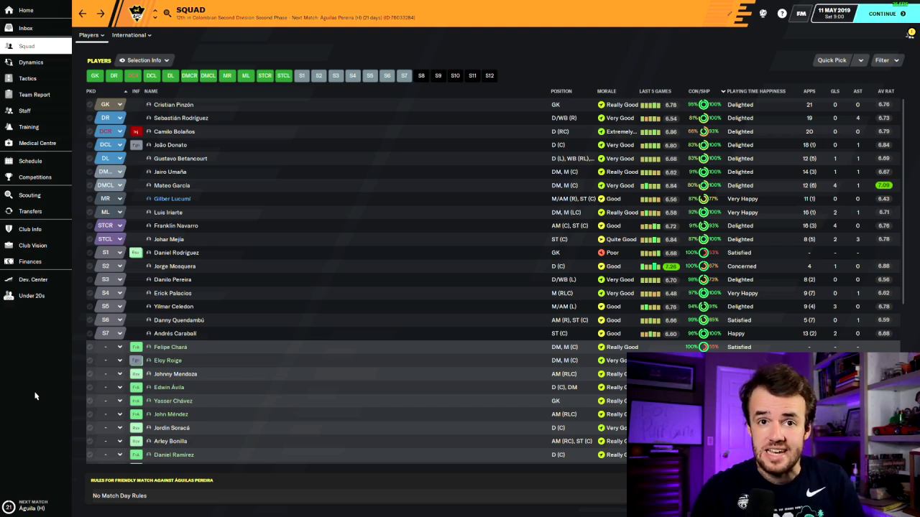
# Open the game's match detail level settings and examine the preset levels for international competitions.
pyautogui.click(801, 24)
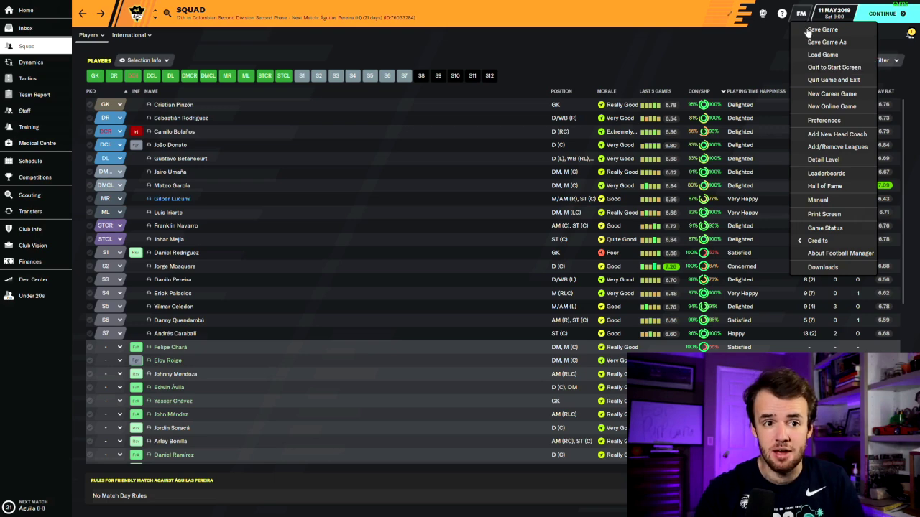
pyautogui.click(851, 165)
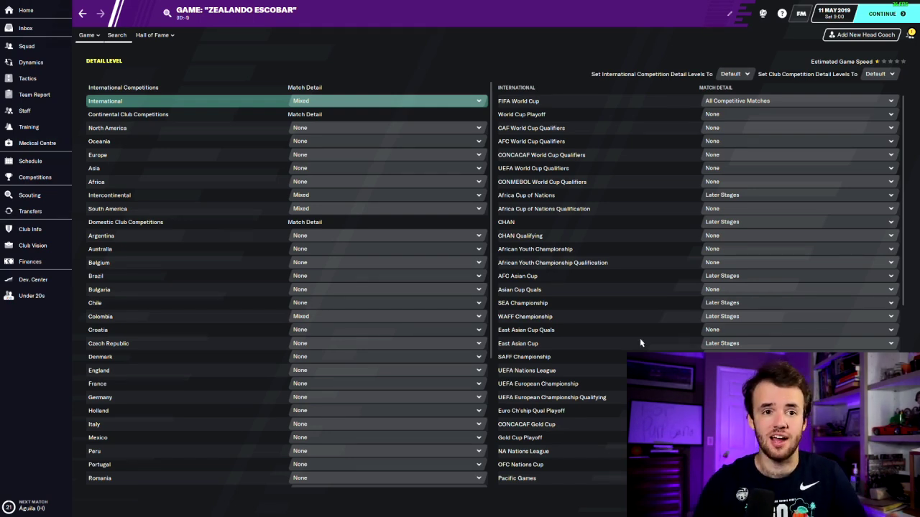
pyautogui.click(740, 77)
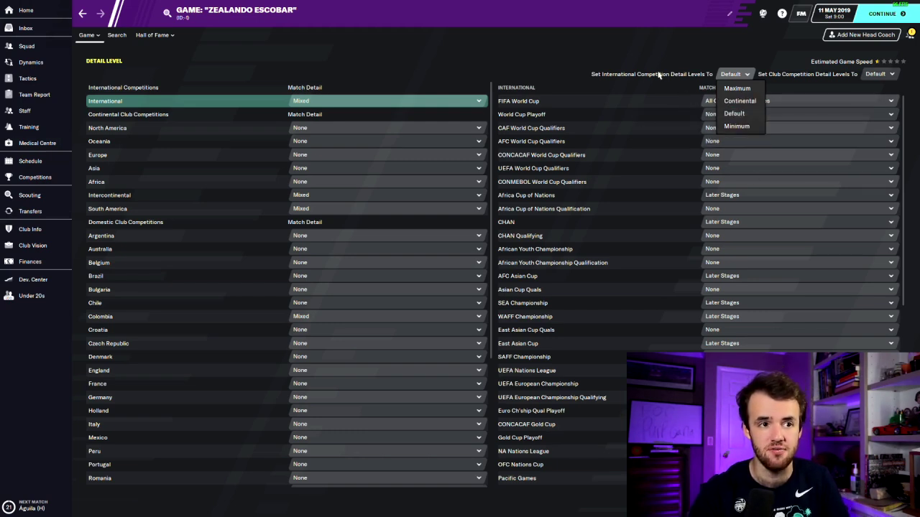
pyautogui.click(538, 67)
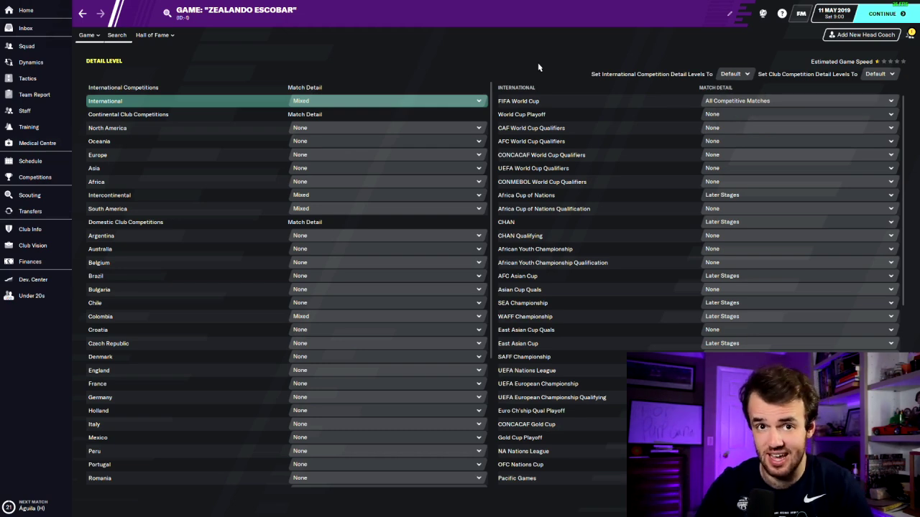
# Set the match detail for all International competitions to All Competitive Matches.
pyautogui.click(370, 108)
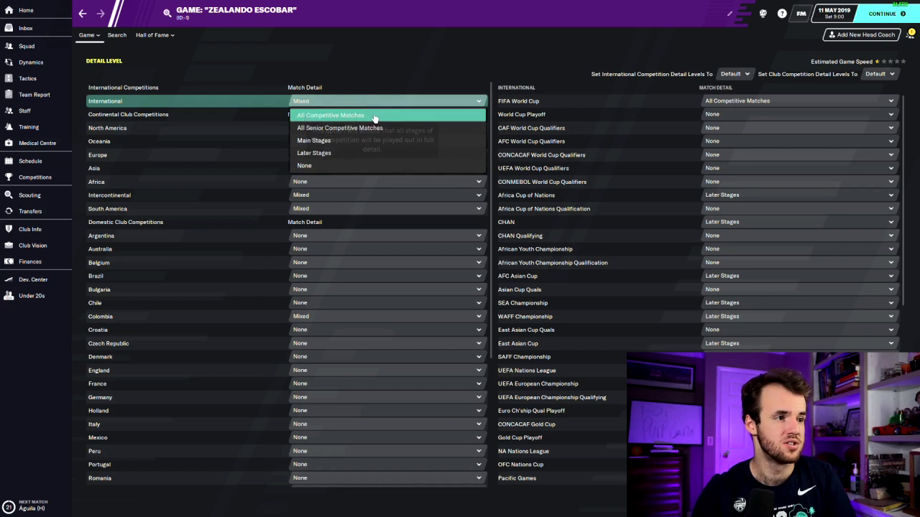
pyautogui.click(374, 117)
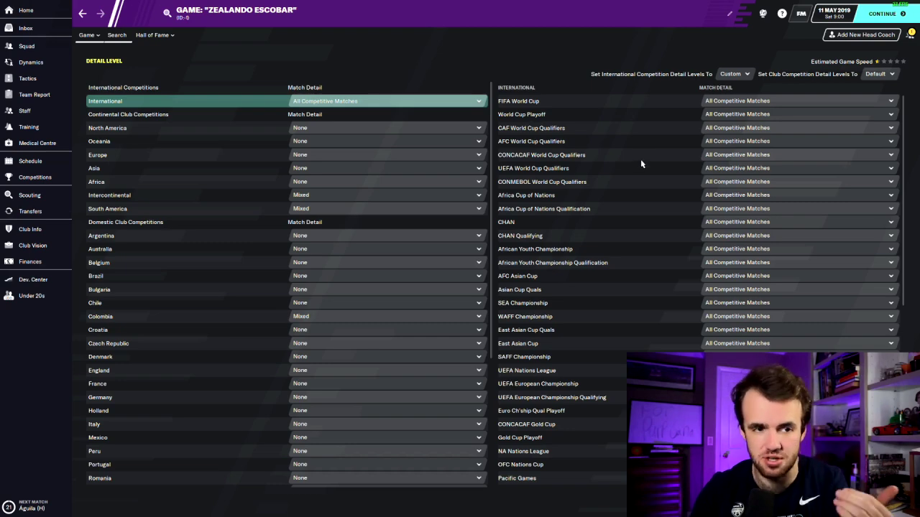
pyautogui.scroll(-8, 641, 165)
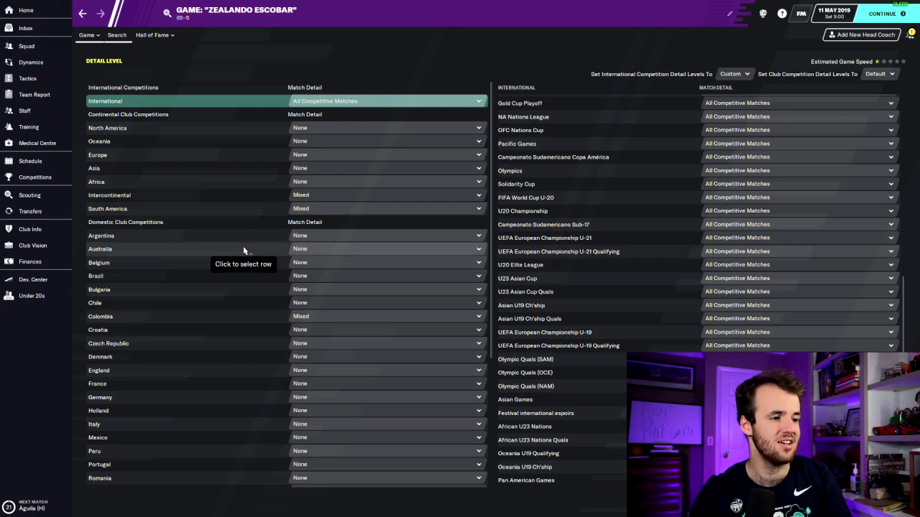
pyautogui.scroll(-4, 244, 250)
pyautogui.scroll(2, 246, 265)
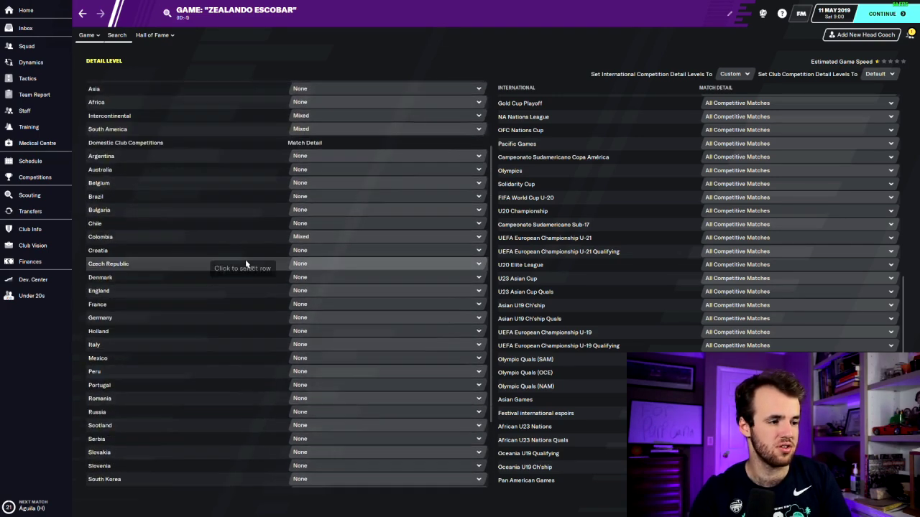
pyautogui.scroll(-3, 246, 264)
pyautogui.scroll(5, 243, 267)
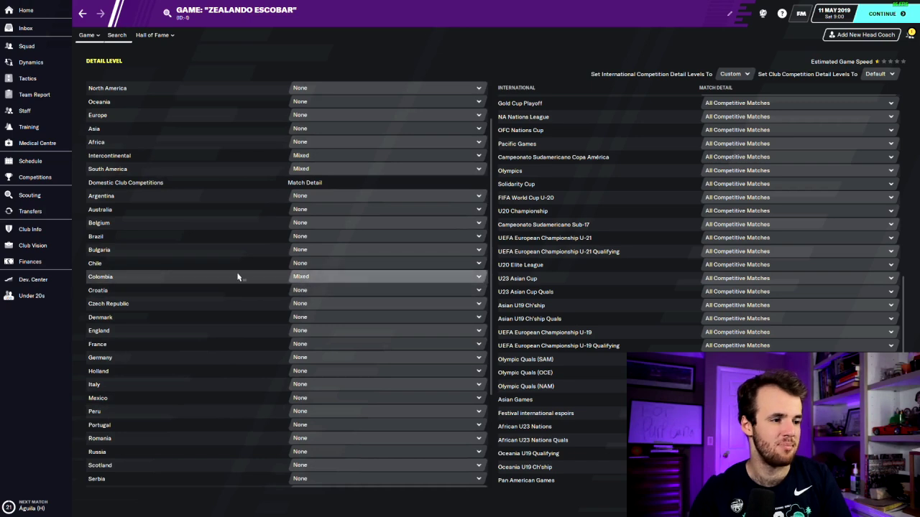
pyautogui.scroll(3, 238, 277)
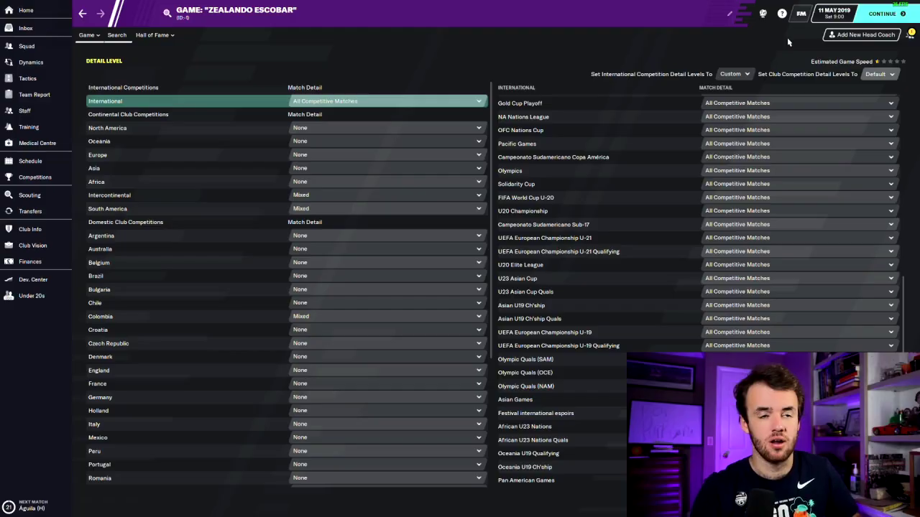
# Enable "Use caching to decrease page loading times" in the advanced Interface preferences.
pyautogui.click(801, 13)
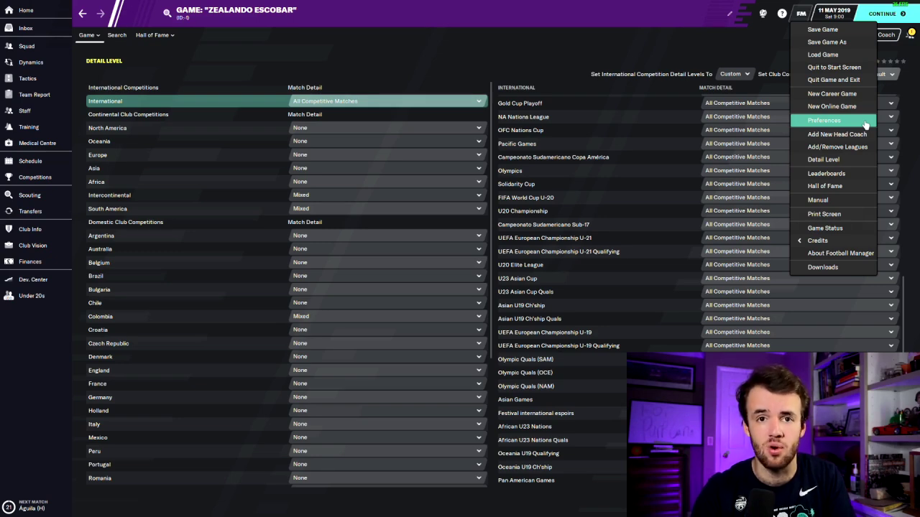
pyautogui.click(866, 125)
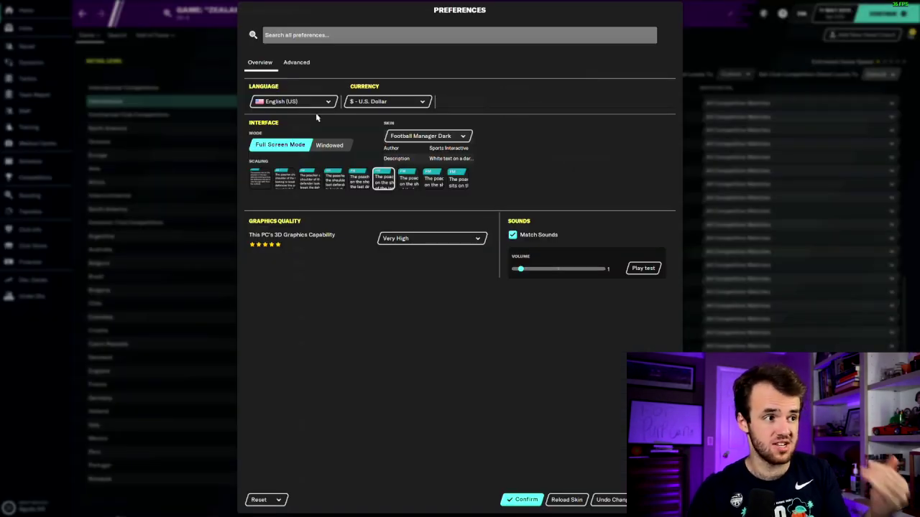
pyautogui.click(287, 64)
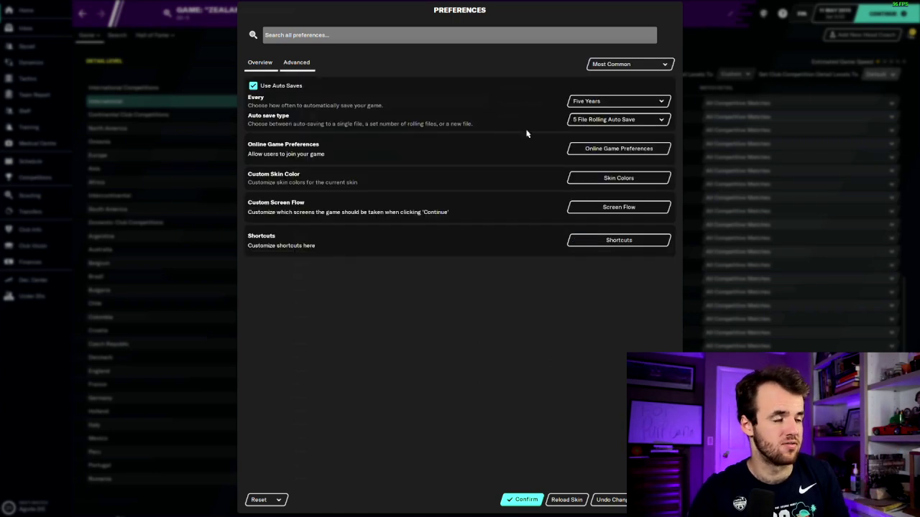
pyautogui.click(611, 65)
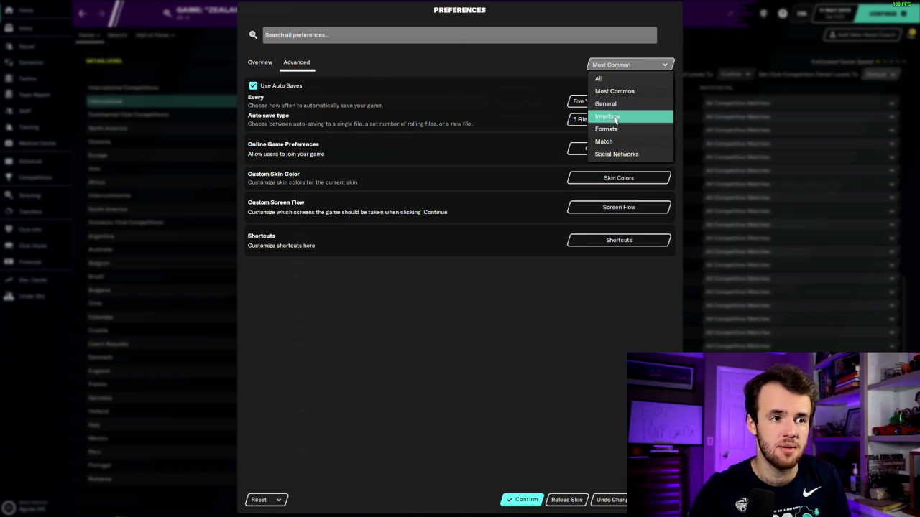
pyautogui.click(615, 117)
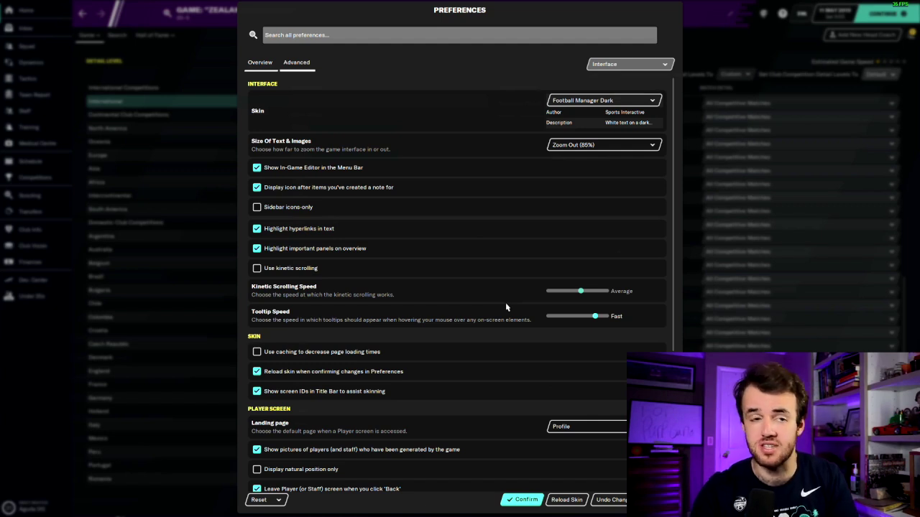
pyautogui.moveTo(257, 355)
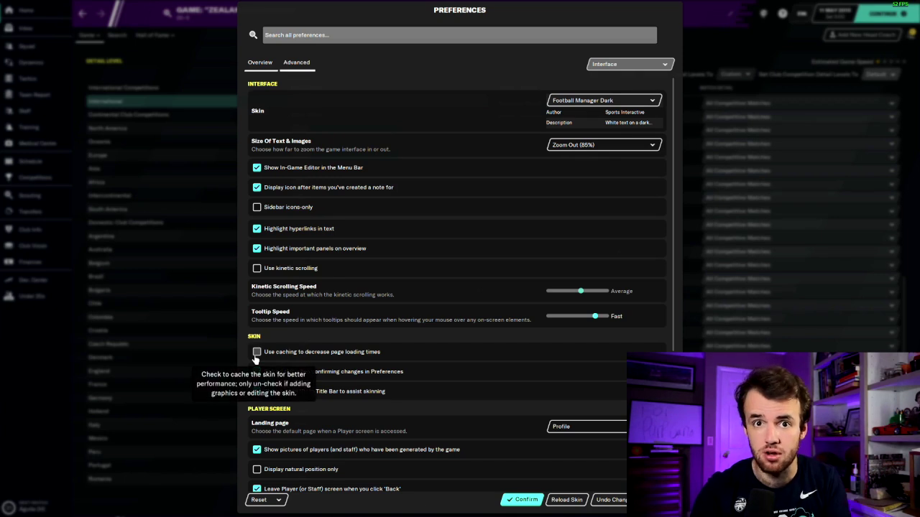
pyautogui.click(256, 352)
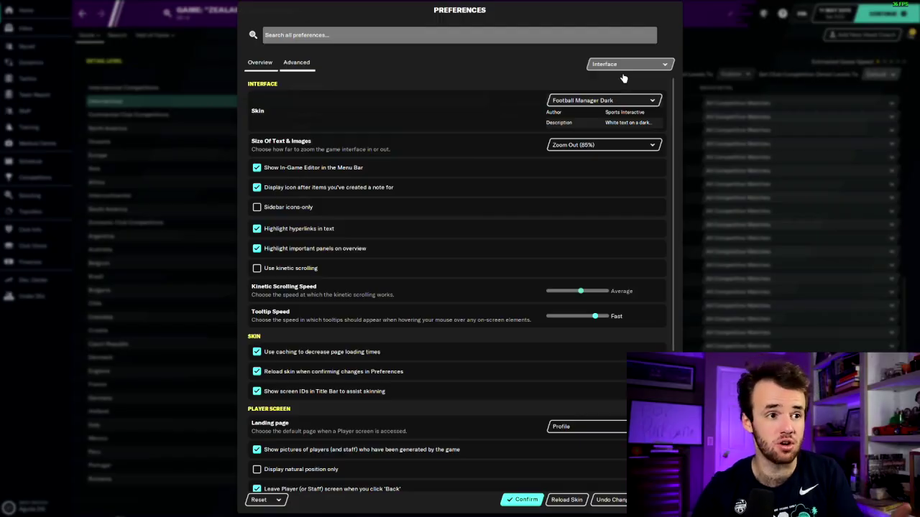
# Set the speed to process other teams' matches to "Fast (Less Responsive)" in the Match preferences and confirm the preferences.
pyautogui.click(622, 65)
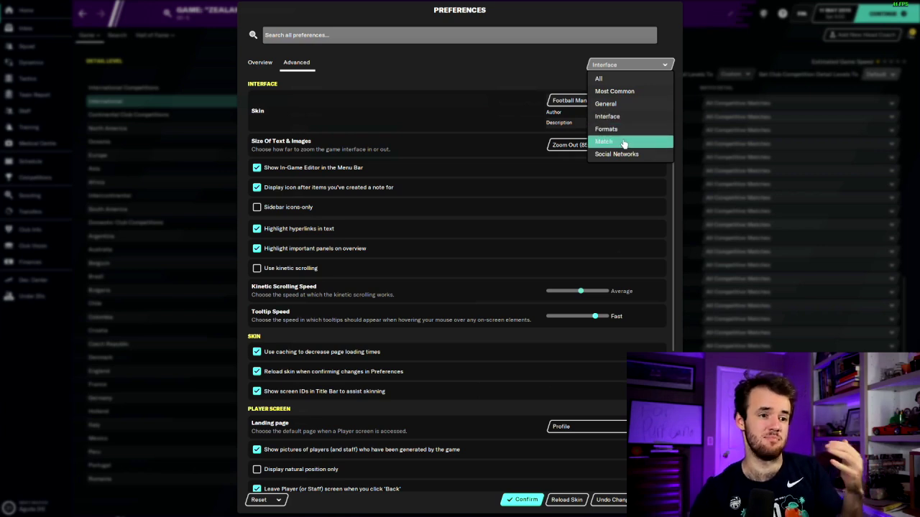
pyautogui.click(608, 141)
pyautogui.moveTo(472, 319)
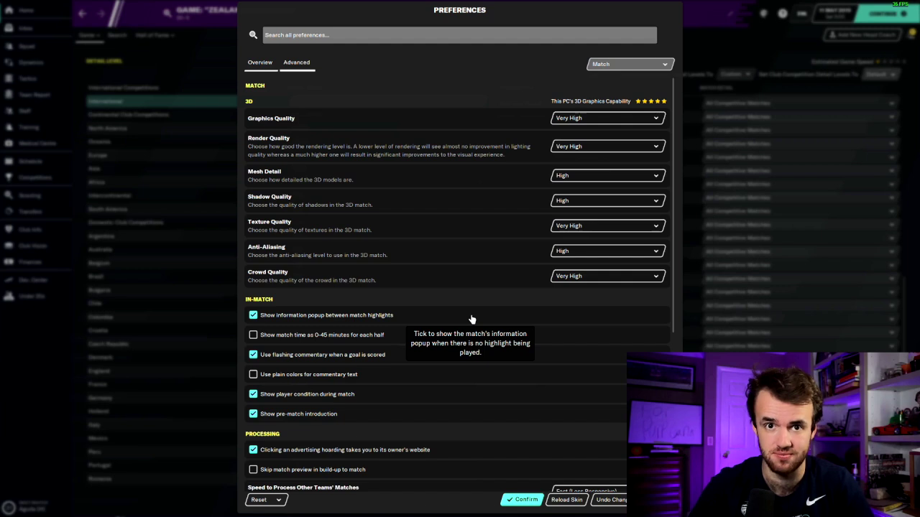
pyautogui.scroll(-5, 472, 319)
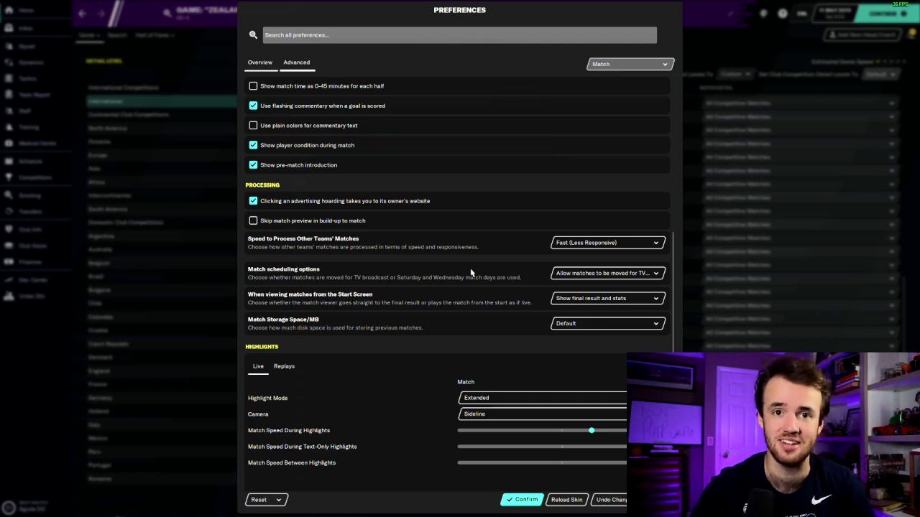
pyautogui.click(604, 243)
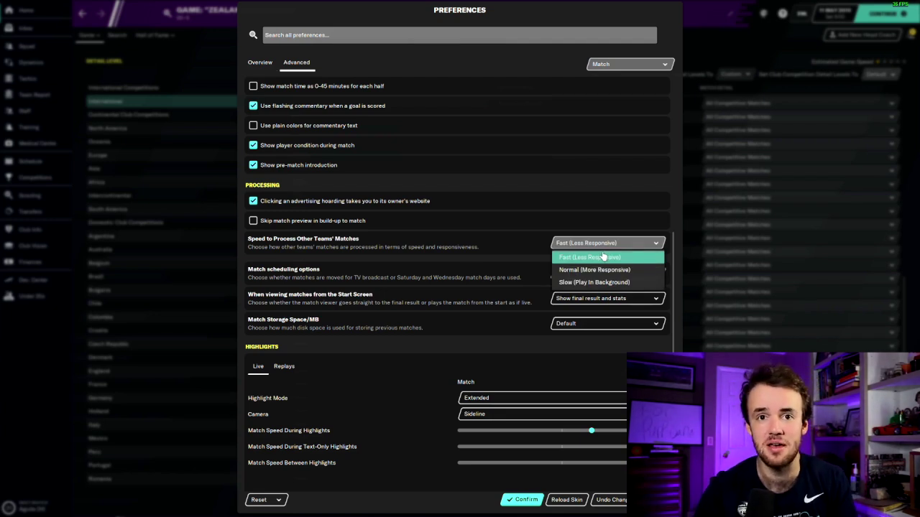
pyautogui.click(603, 257)
pyautogui.scroll(-1, 494, 320)
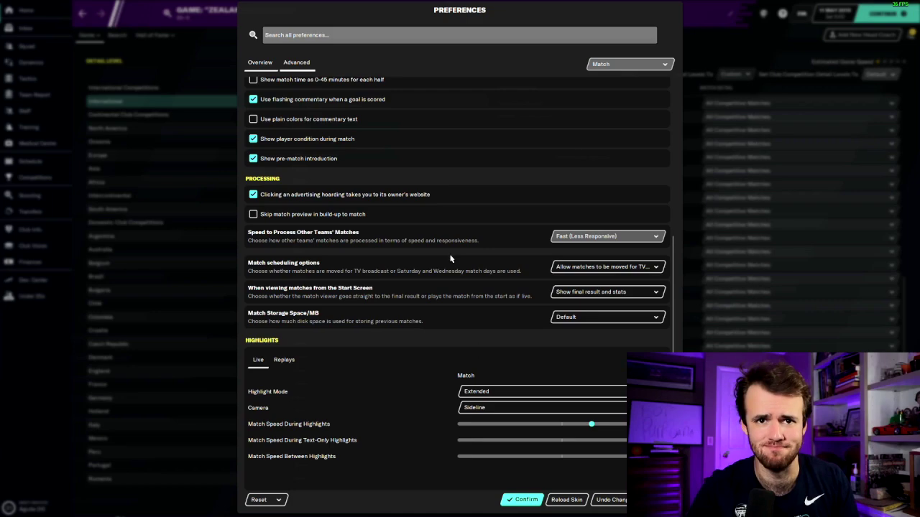
pyautogui.click(522, 500)
# Continue the game and dismiss the prompt about the unapplied changes.
pyautogui.click(882, 13)
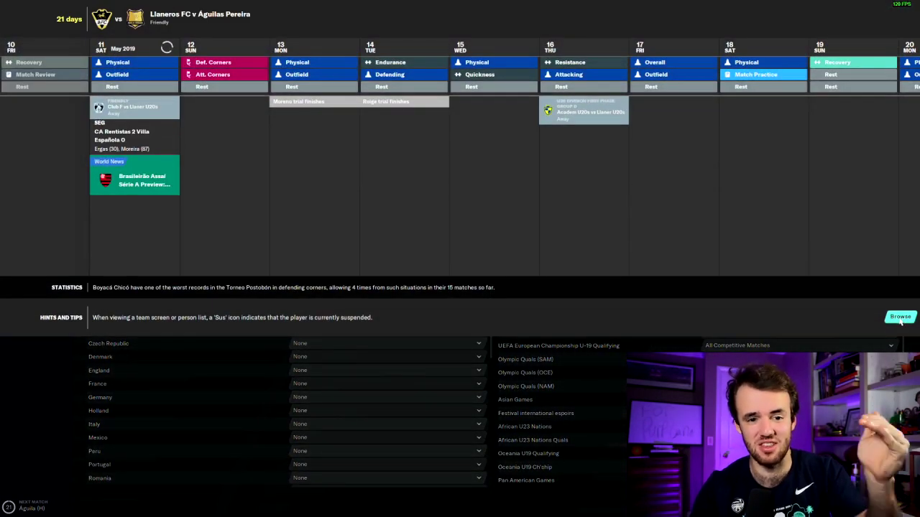
pyautogui.click(900, 318)
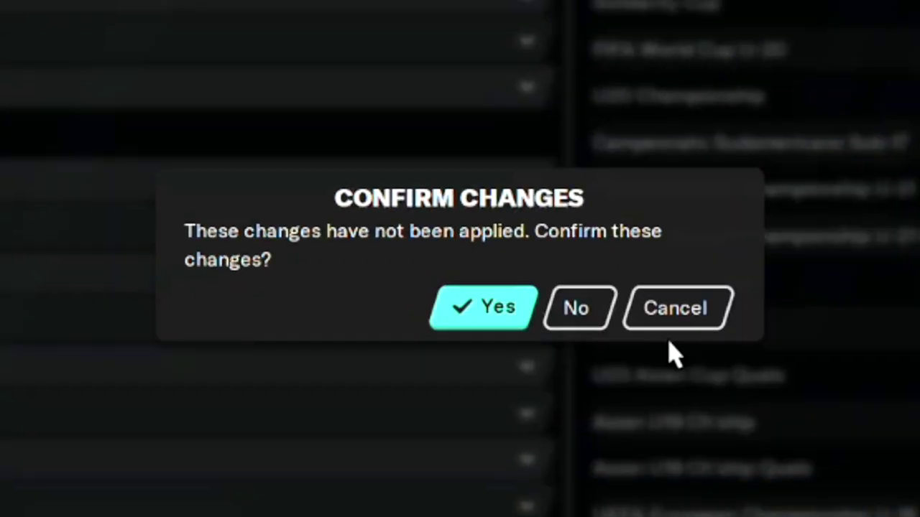
pyautogui.click(554, 312)
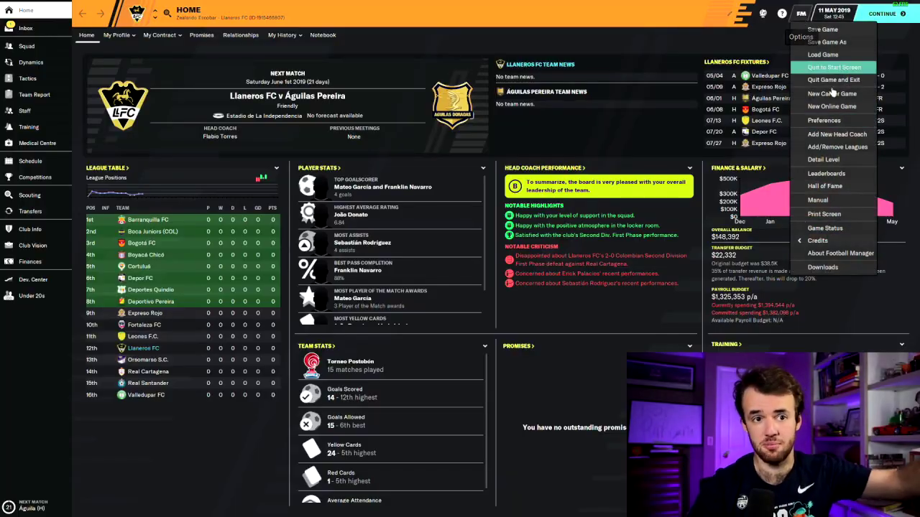
# In the Interface preferences, set the landing page to Attributes for players, Team for teams, and the option other than Profile for competitions.
pyautogui.click(826, 120)
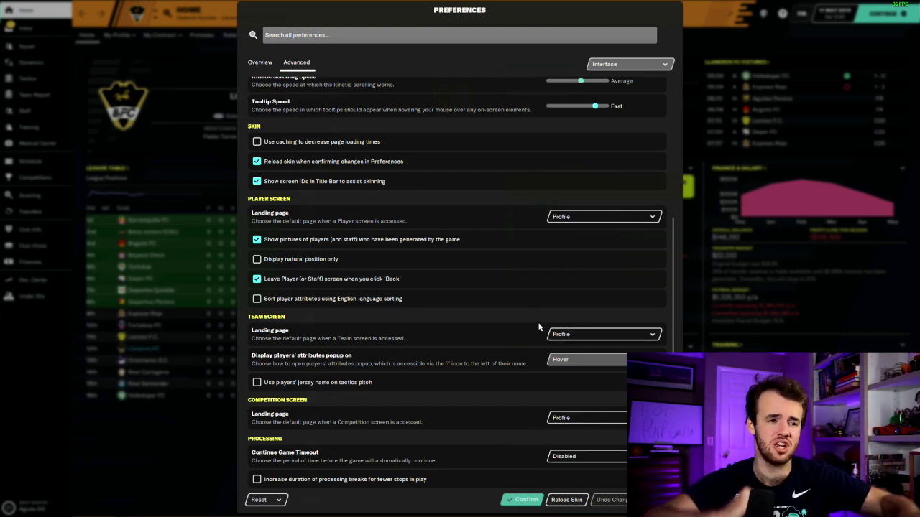
pyautogui.click(567, 219)
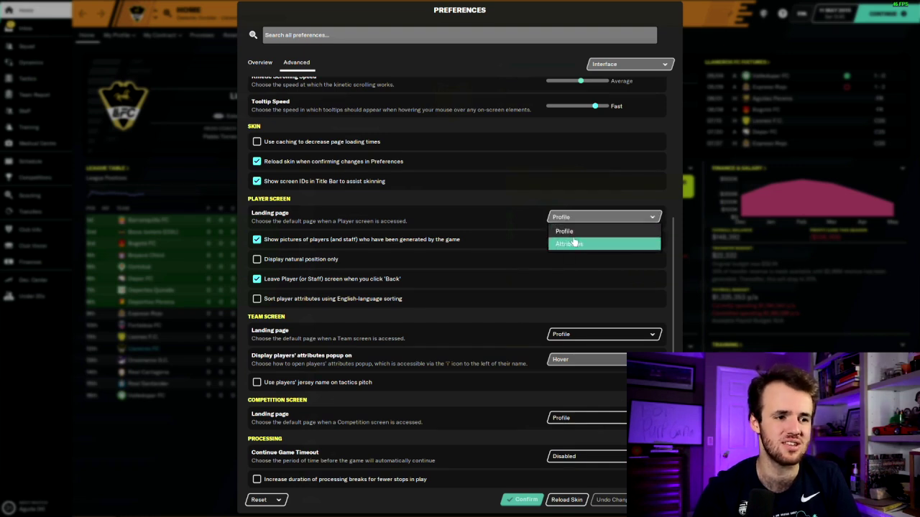
pyautogui.click(573, 245)
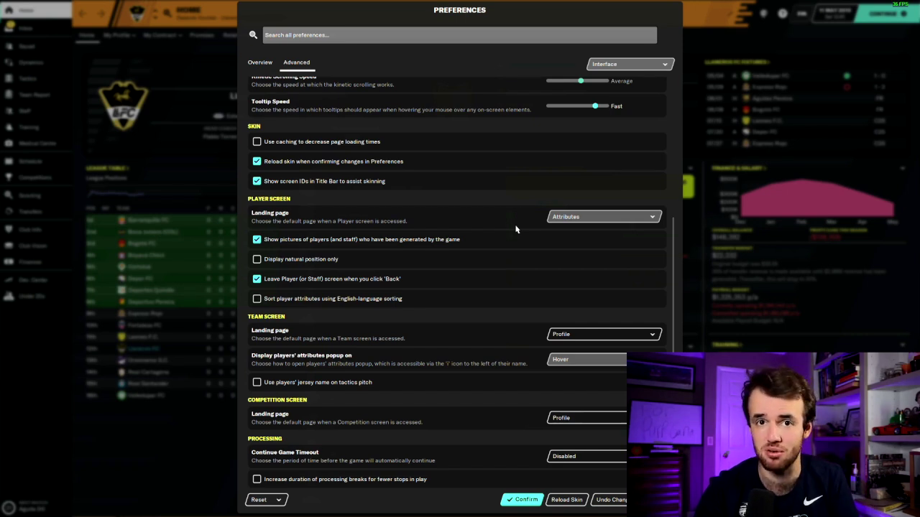
pyautogui.click(551, 332)
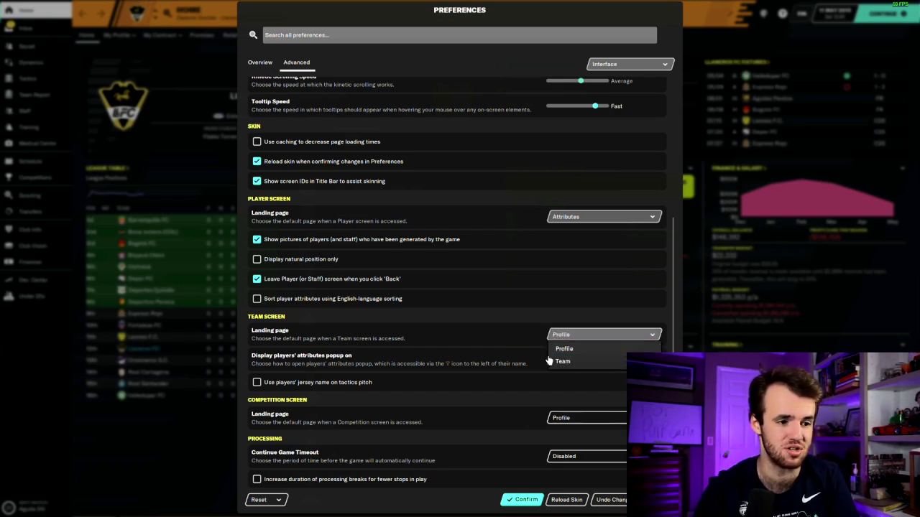
pyautogui.click(557, 361)
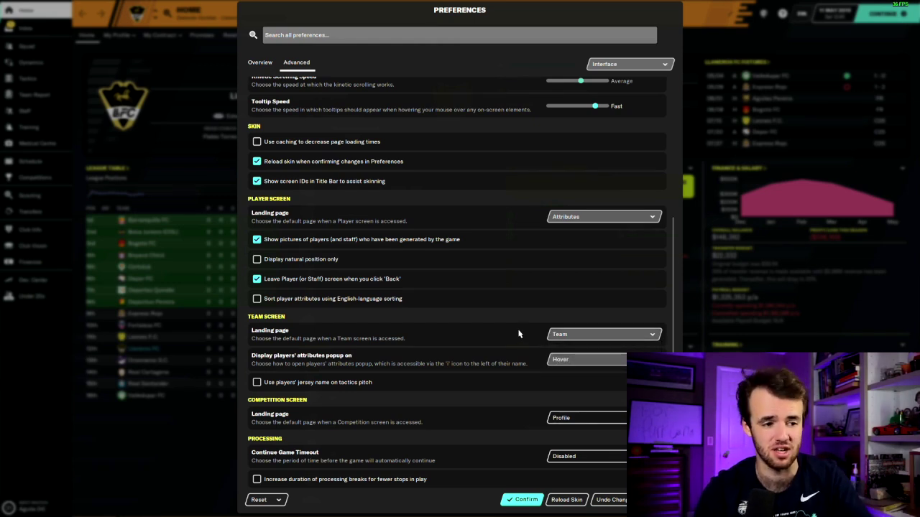
pyautogui.click(559, 419)
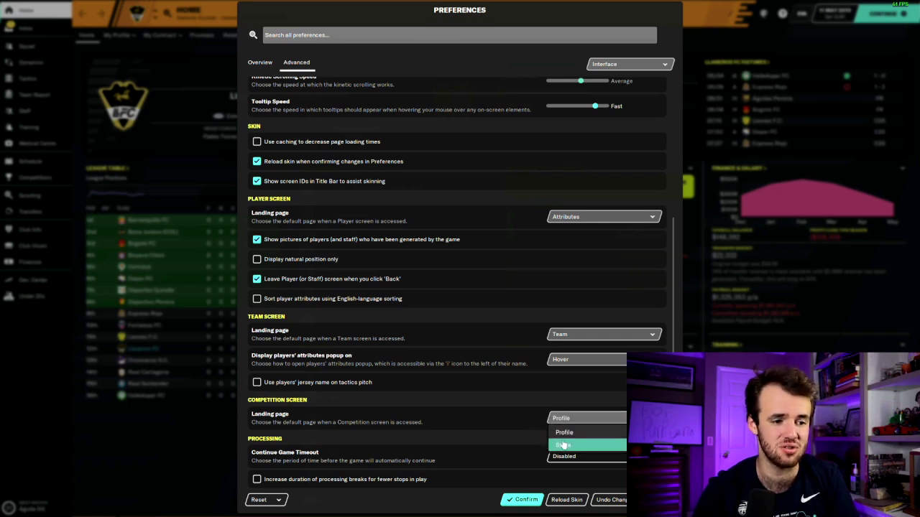
pyautogui.click(563, 446)
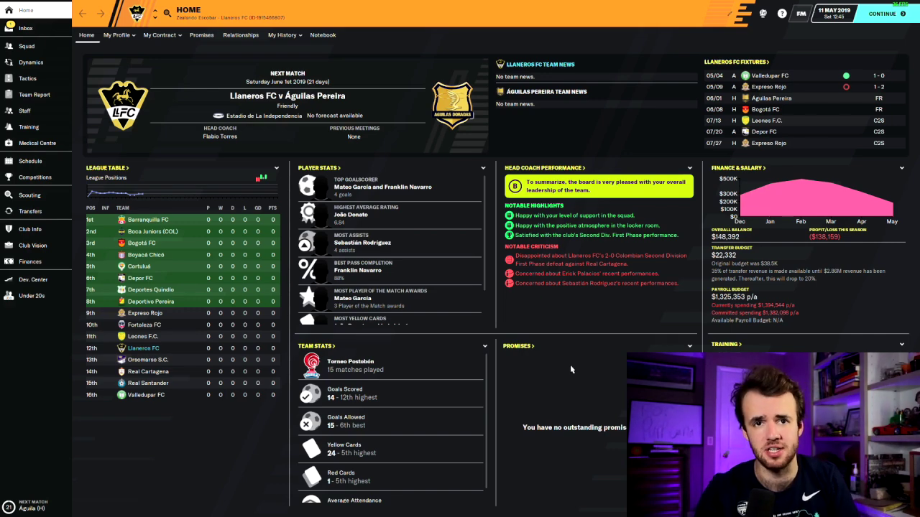
# Open the inbox and examine the actions available for the newly signed 17-year-old winger in the signing confirmation message.
pyautogui.click(25, 28)
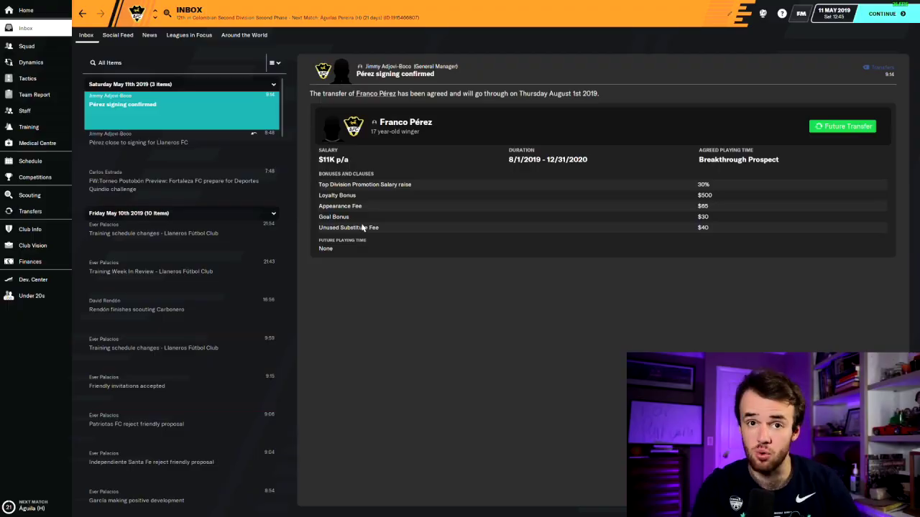
pyautogui.rightClick(399, 127)
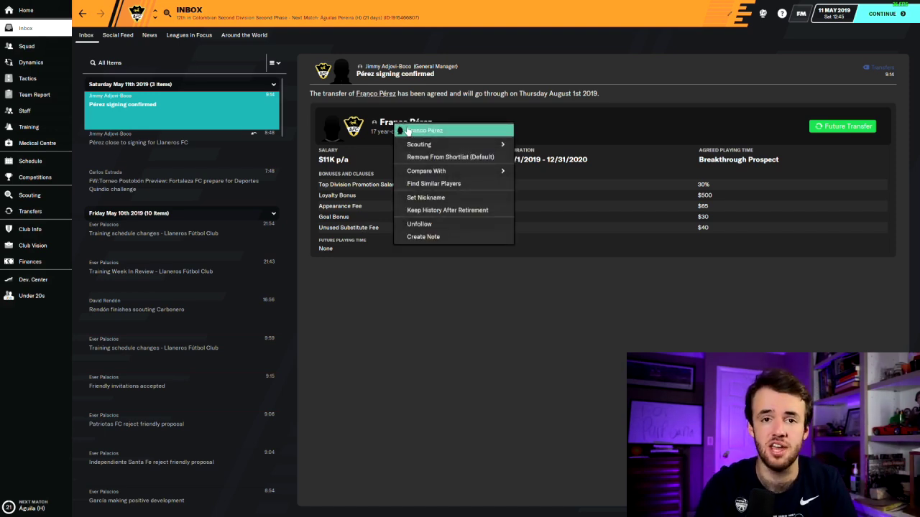
pyautogui.click(562, 296)
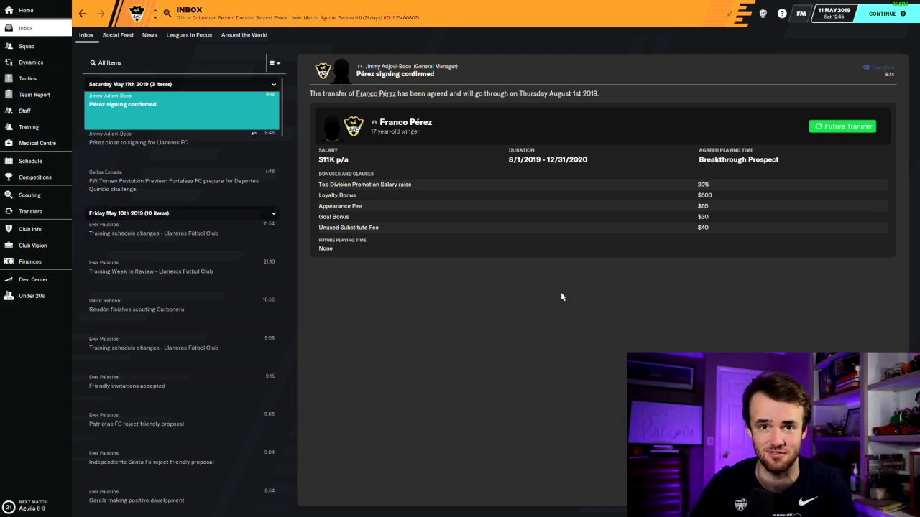
# In scouting, select the second player in the player search, and the first seven players as a range on the shortlist.
pyautogui.click(30, 194)
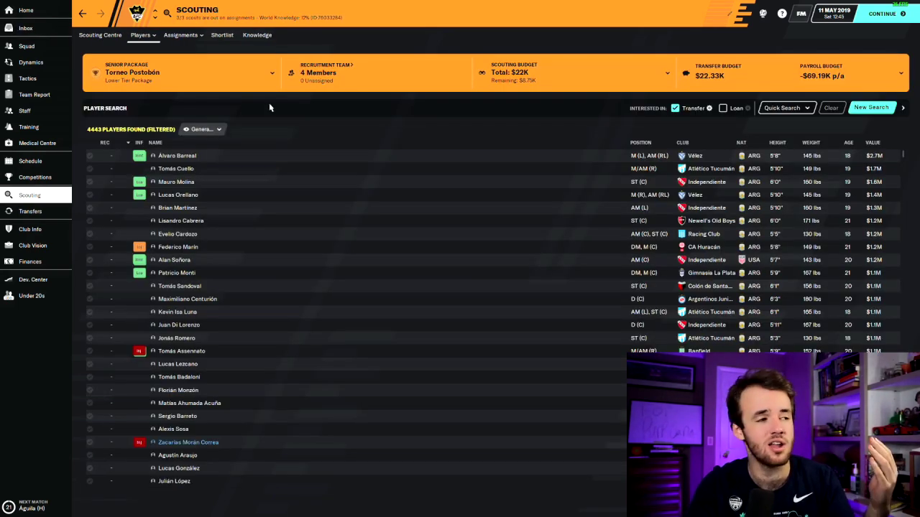
pyautogui.click(89, 170)
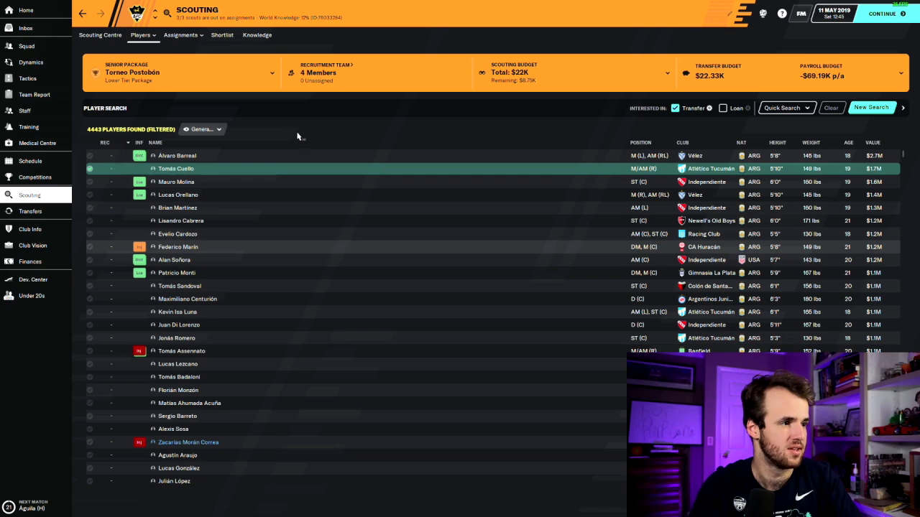
pyautogui.hotkey('ctrl', 'a')
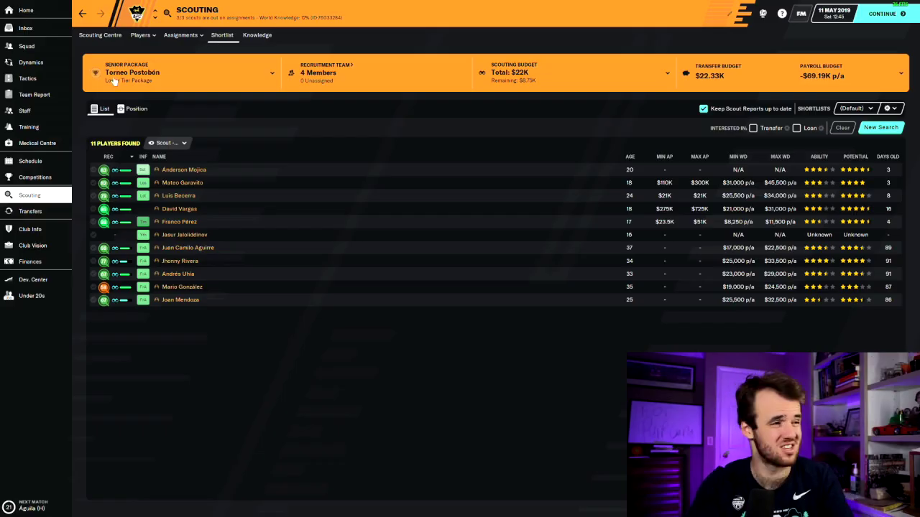
pyautogui.click(96, 172)
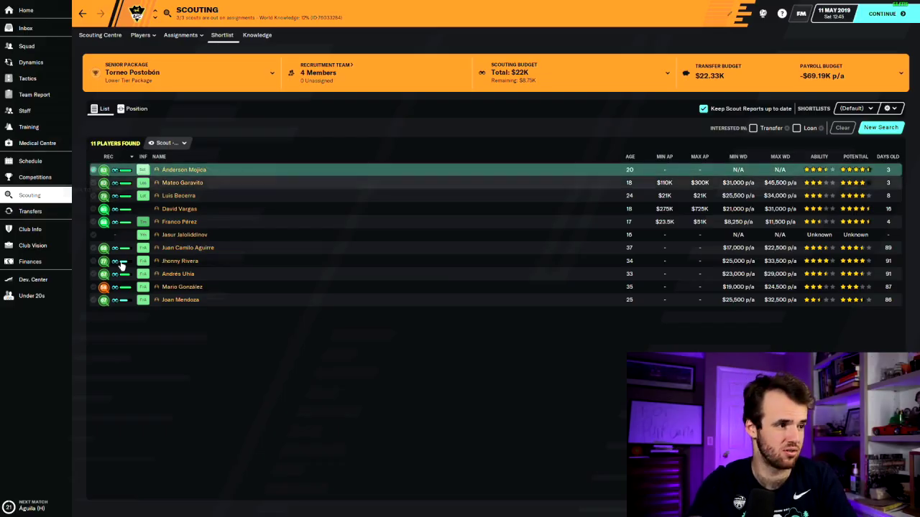
pyautogui.keyDown('shift'); pyautogui.click(96, 248); pyautogui.keyUp('shift')
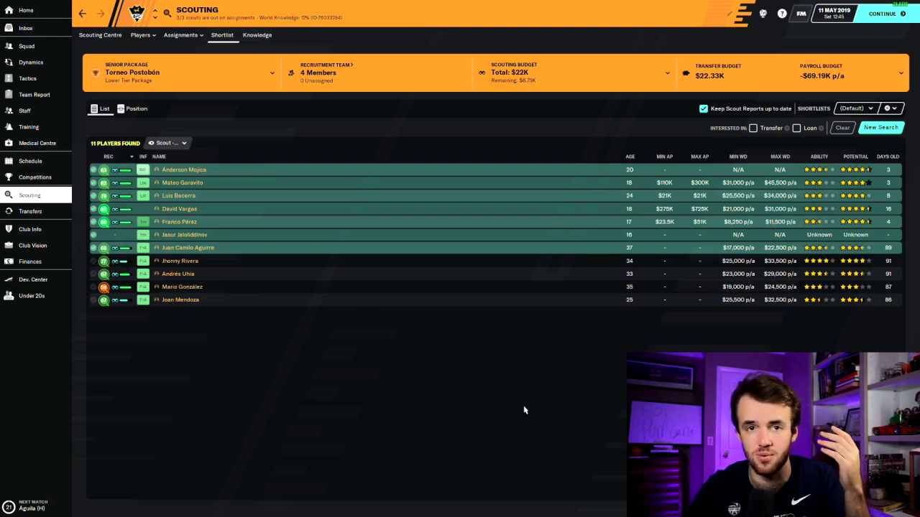